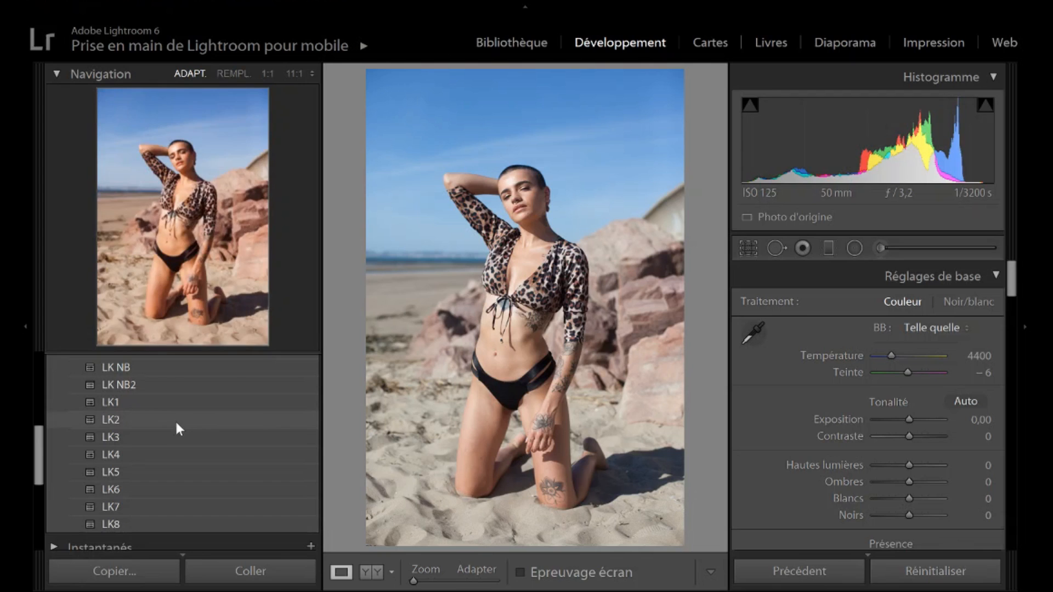
Apply the LK4 user preset to the beach portrait and lower Hautes lumières to −4.
left_click(165, 455)
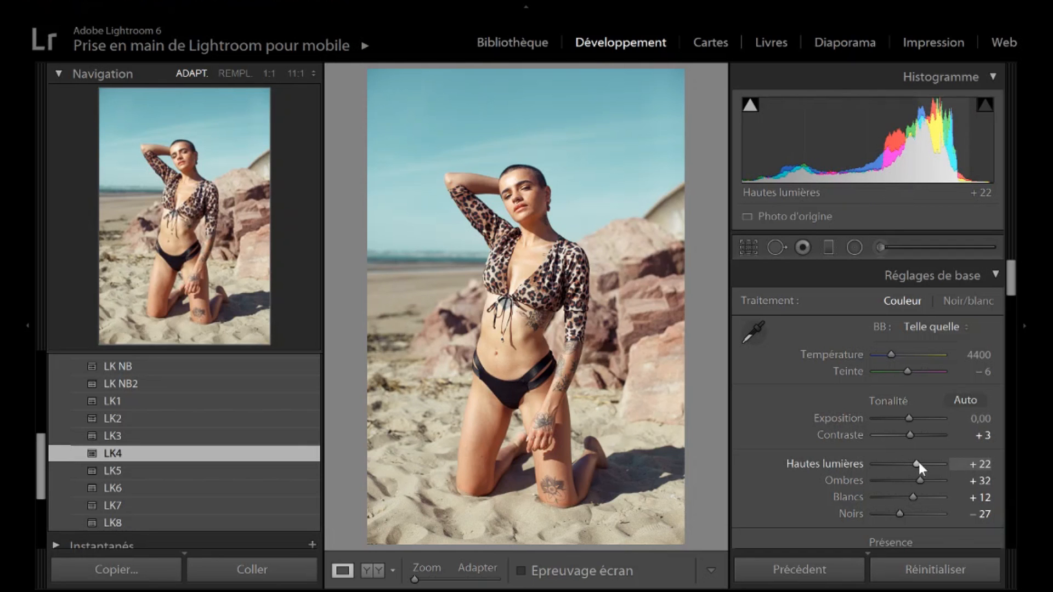
left_click_drag(919, 462, 903, 465)
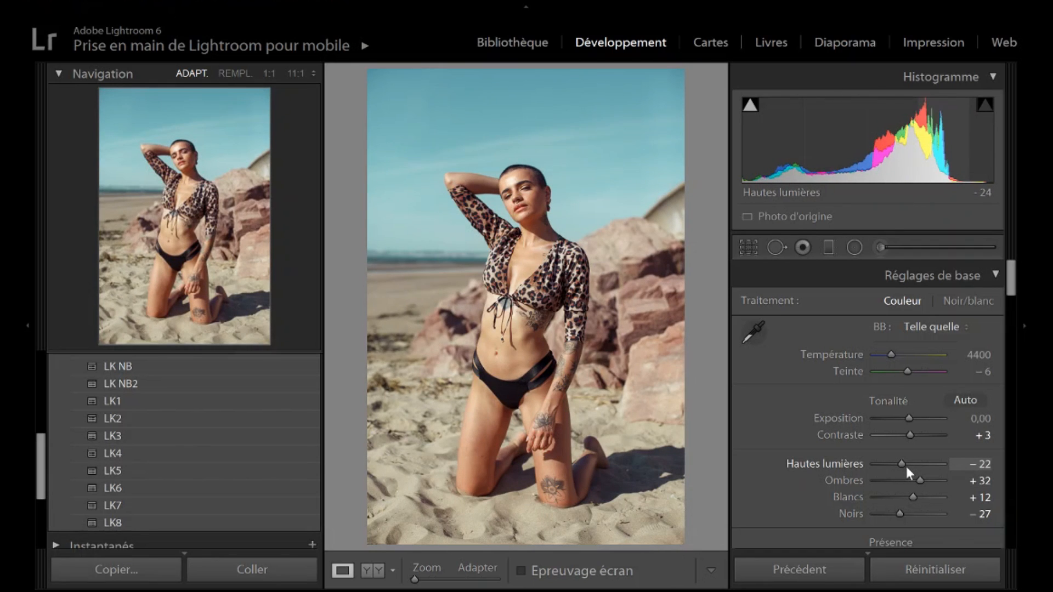
In the TSL adjustments, set the blue luminance to −24 and the blue hue to −30.
left_click_drag(1014, 267, 1013, 351)
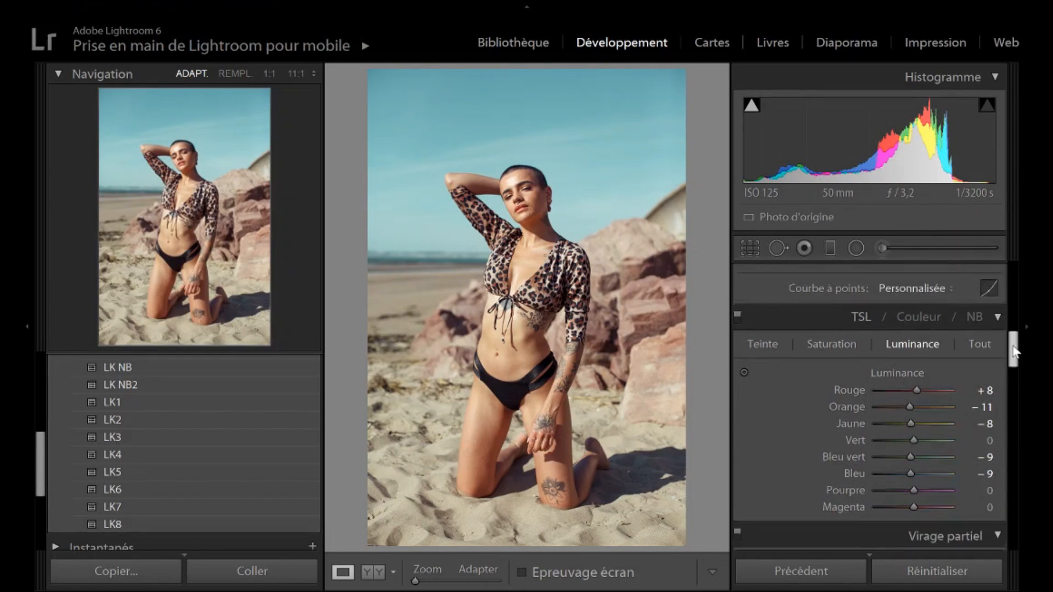
mouse_move(910, 436)
left_mouse_down()
mouse_move(892, 439)
mouse_move(903, 452)
left_mouse_up()
left_click_drag(1015, 363, 1015, 397)
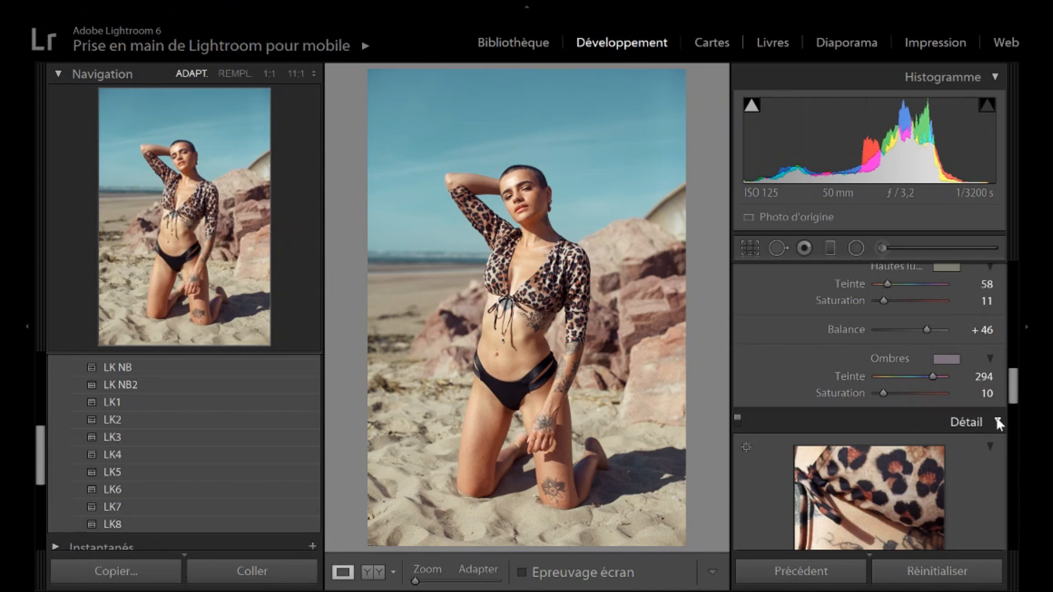
Collapse all the adjustment sections below Réglages de base, from Courbe des tonalités through Etalonnage de l'appareil photo.
left_click(998, 423)
left_click_drag(1014, 411, 1024, 288)
left_click(999, 333)
left_click(999, 362)
scroll(1005, 376, "down", 5)
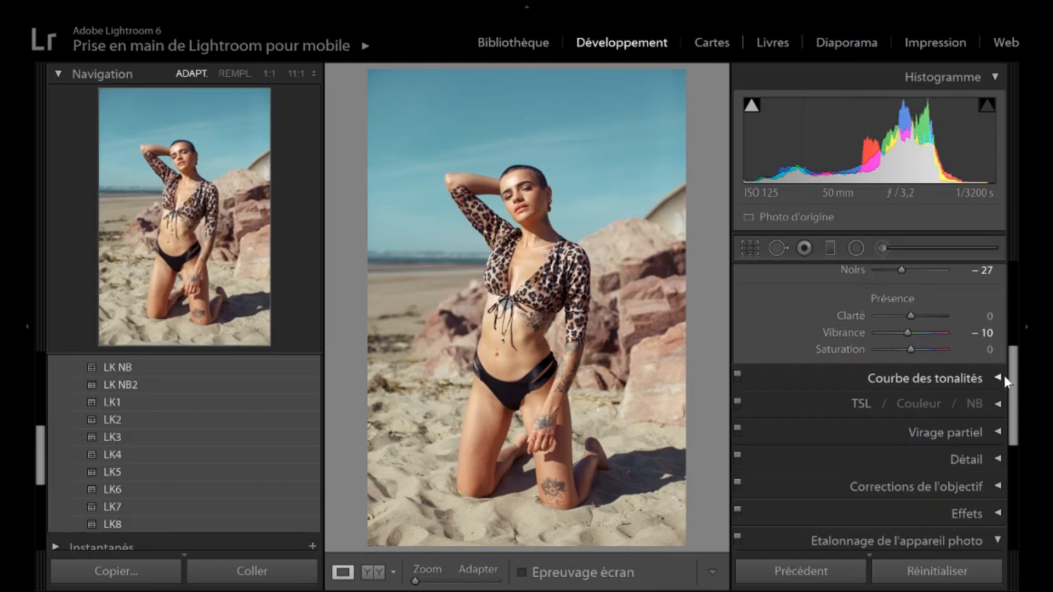
scroll(1001, 543, "up", 3)
scroll(969, 458, "down", 3)
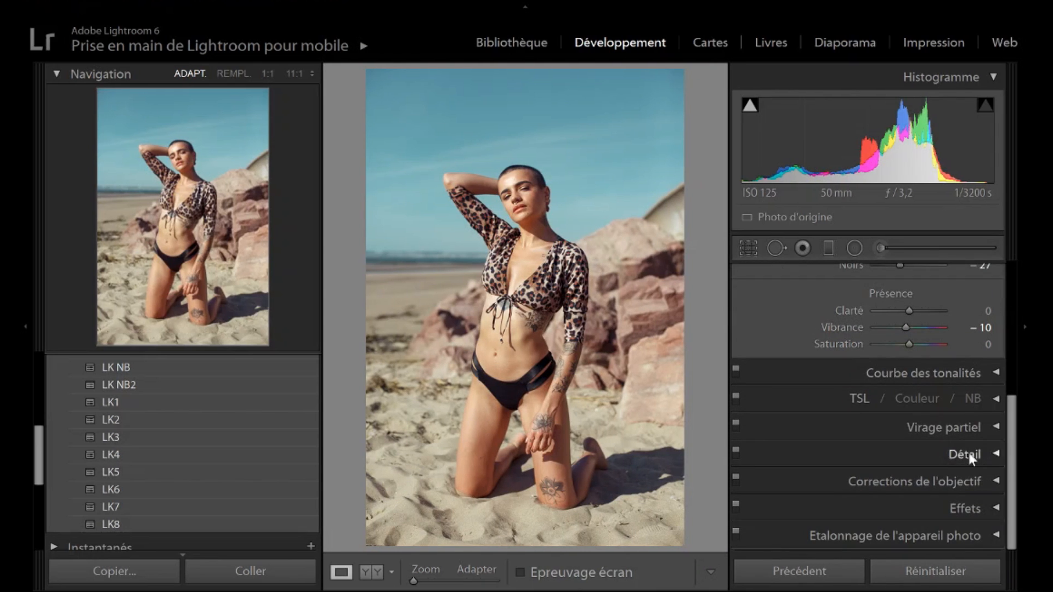
Enable the lens correction profile in Corrections de l'objectif and collapse the section again.
left_click(986, 478)
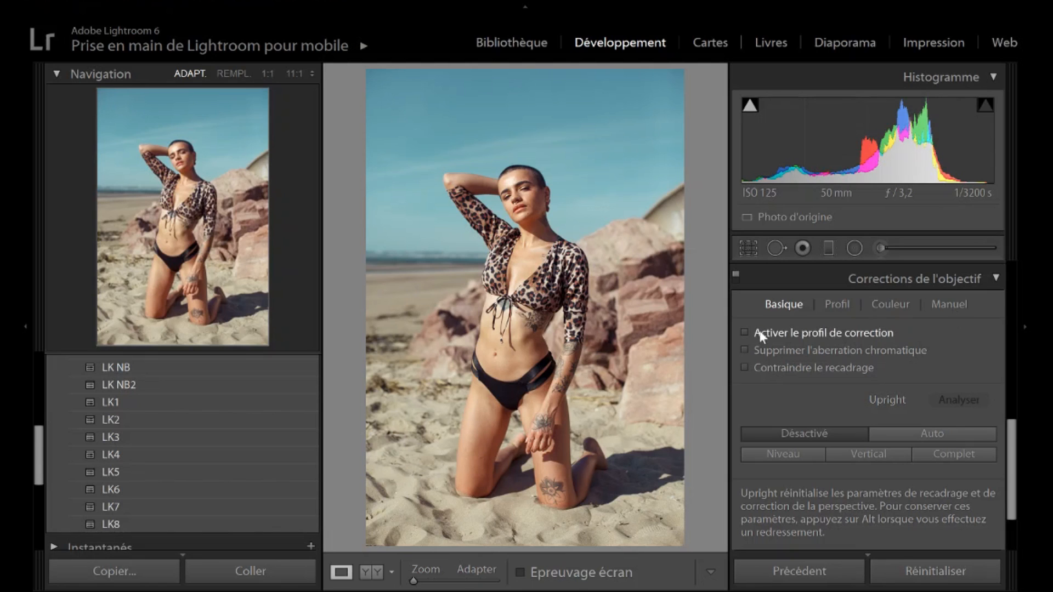
left_click(755, 334)
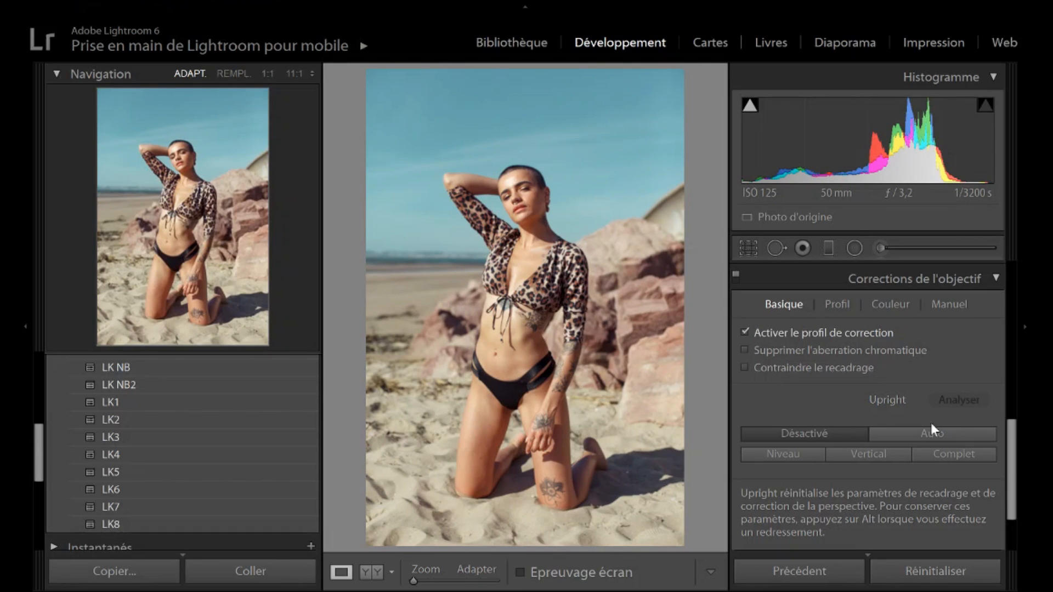
left_click(921, 275)
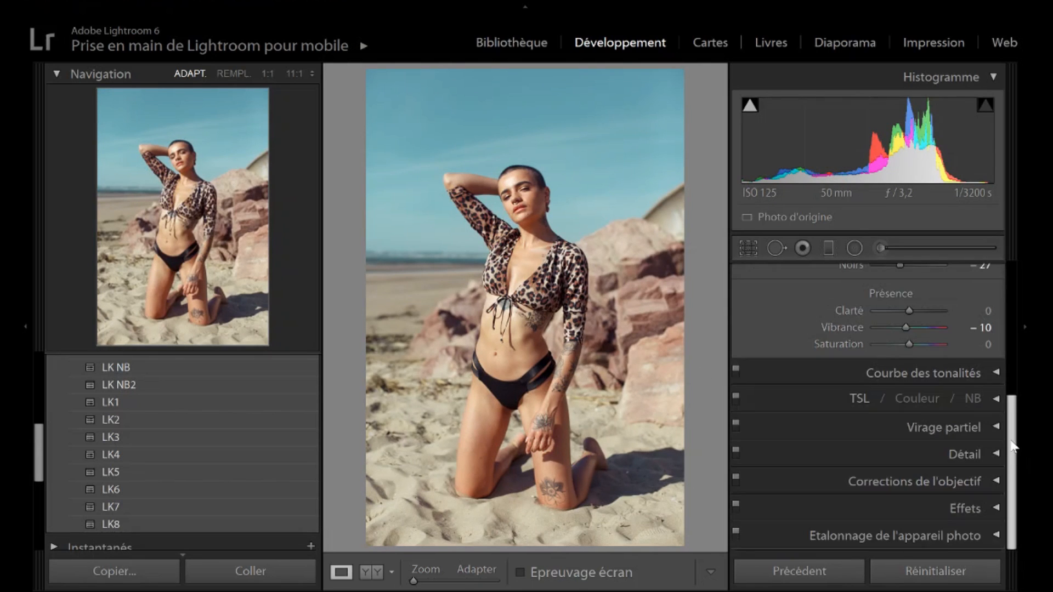
Start a new develop preset from the current settings and name it MAILLOT DE BAIN.
scroll(1015, 361, "up", 5)
scroll(1015, 361, "up", 2)
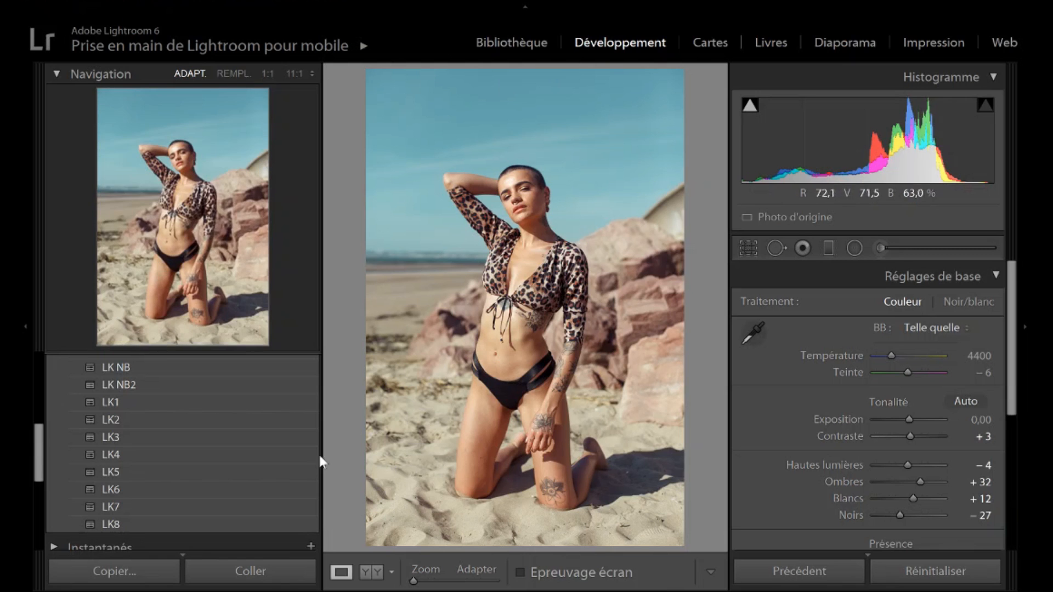
scroll(312, 459, "up", 3)
scroll(312, 459, "up", 5)
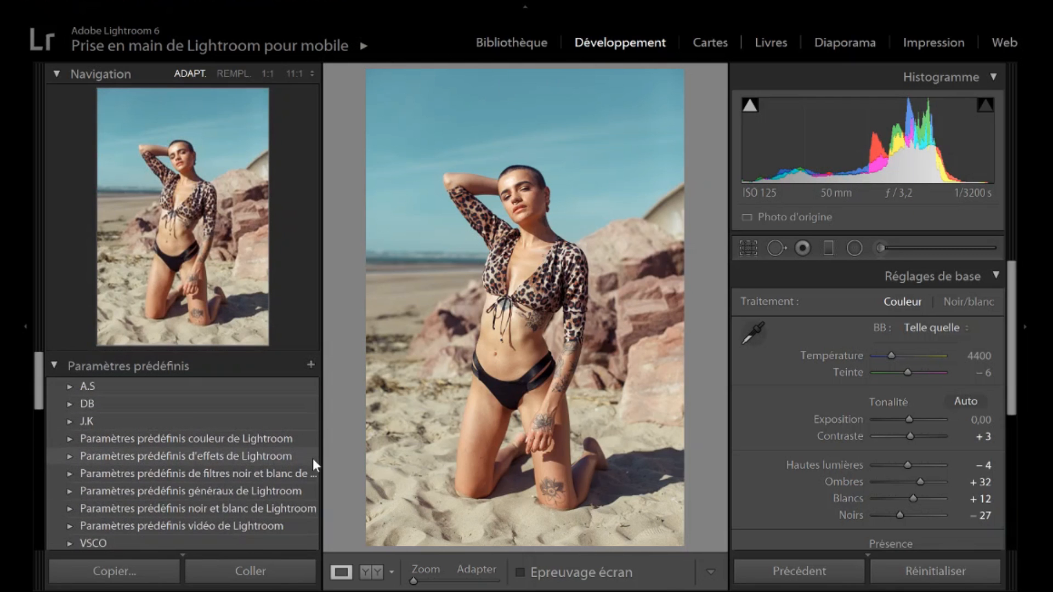
left_click(311, 366)
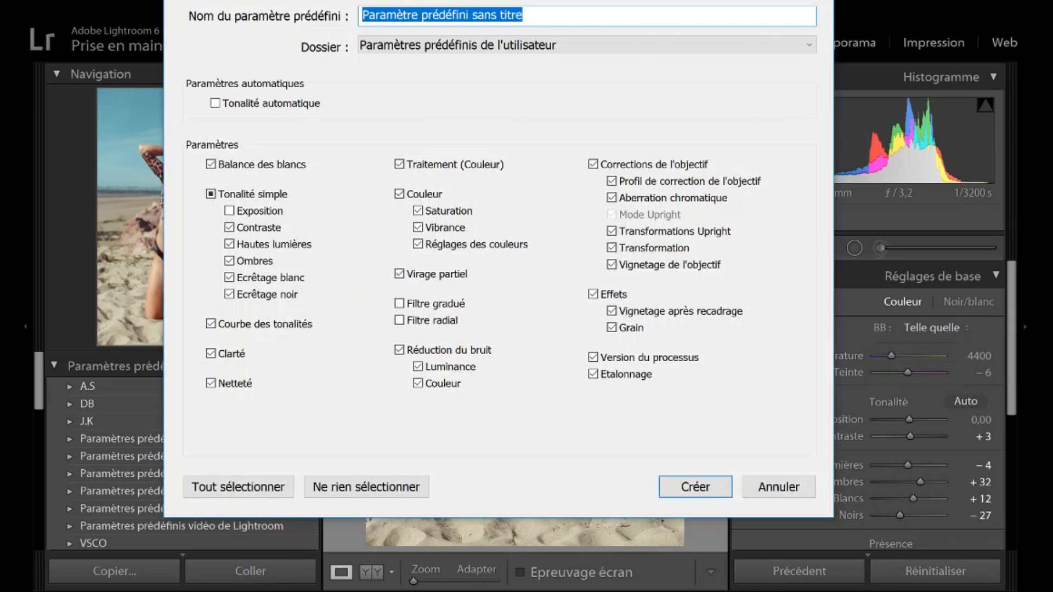
key("BackSpace")
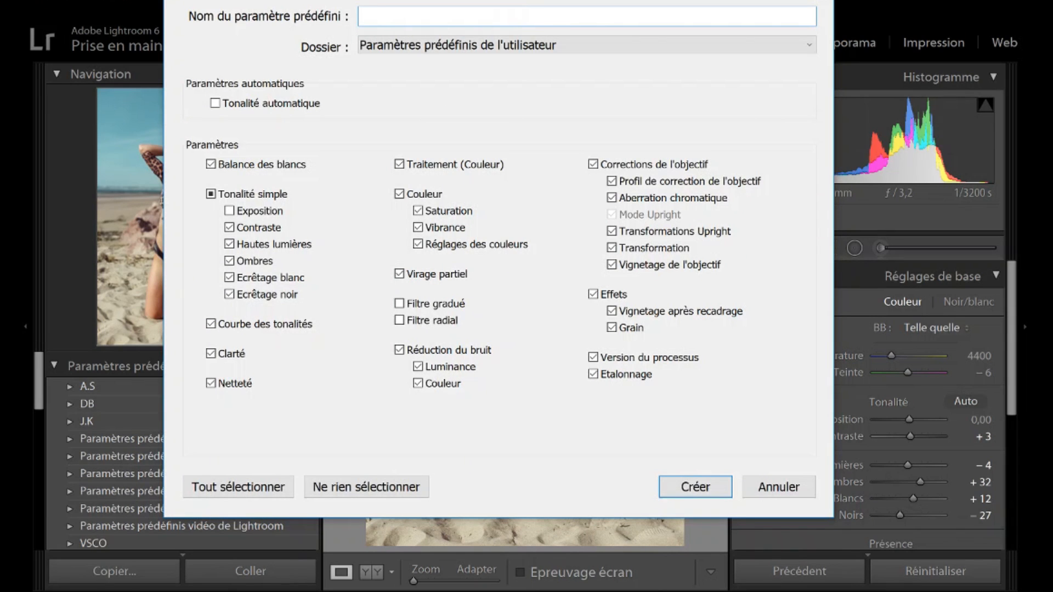
key("ctrl+z")
left_click(412, 15)
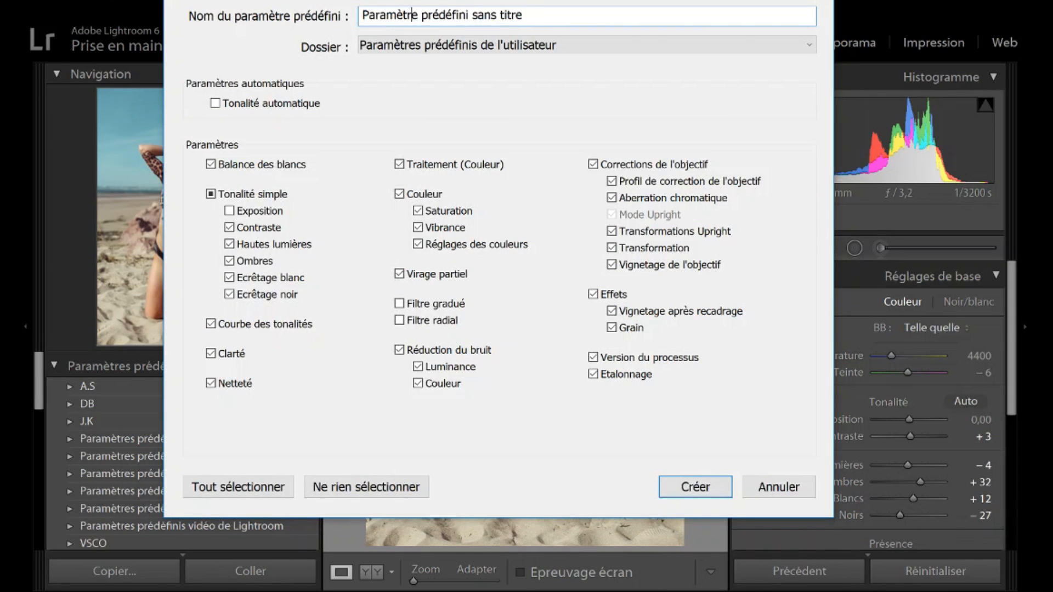
key("ctrl+a")
type("m")
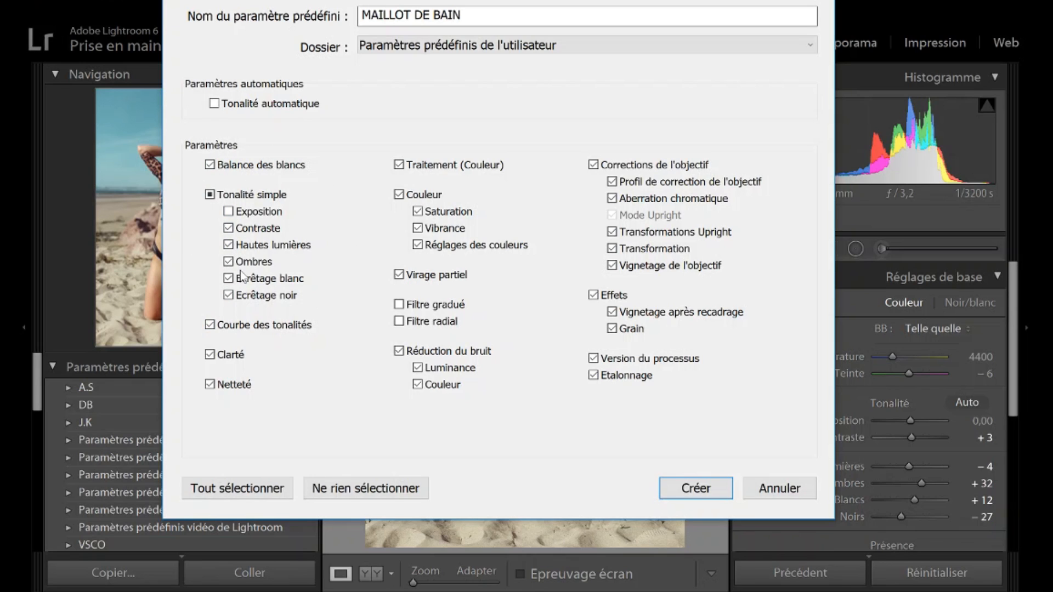
Include all settings in the preset and create it in the Paramètres prédéfinis de l'utilisateur folder.
left_click(594, 165)
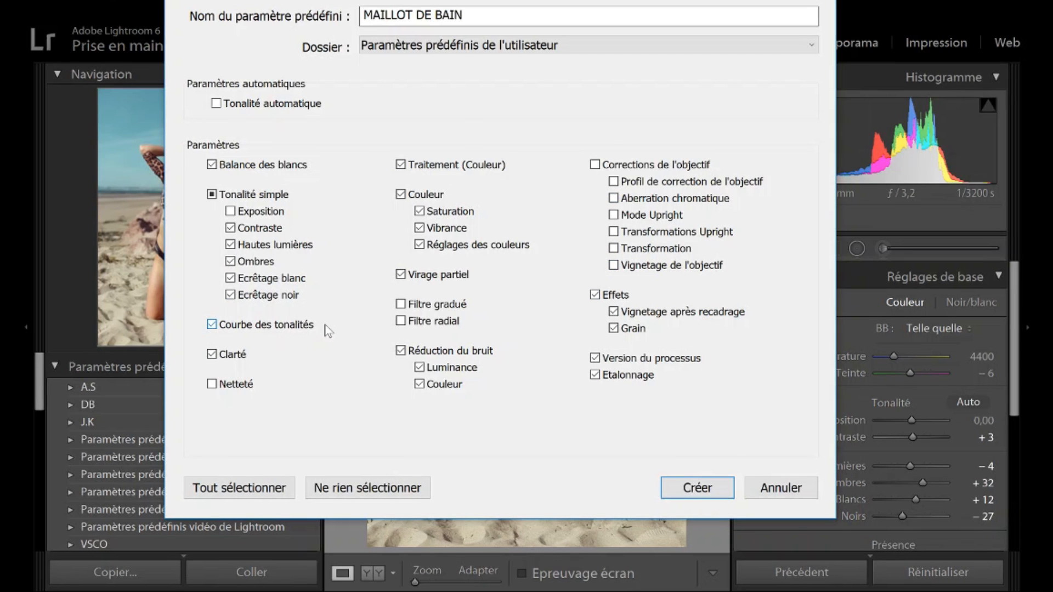
left_click(238, 495)
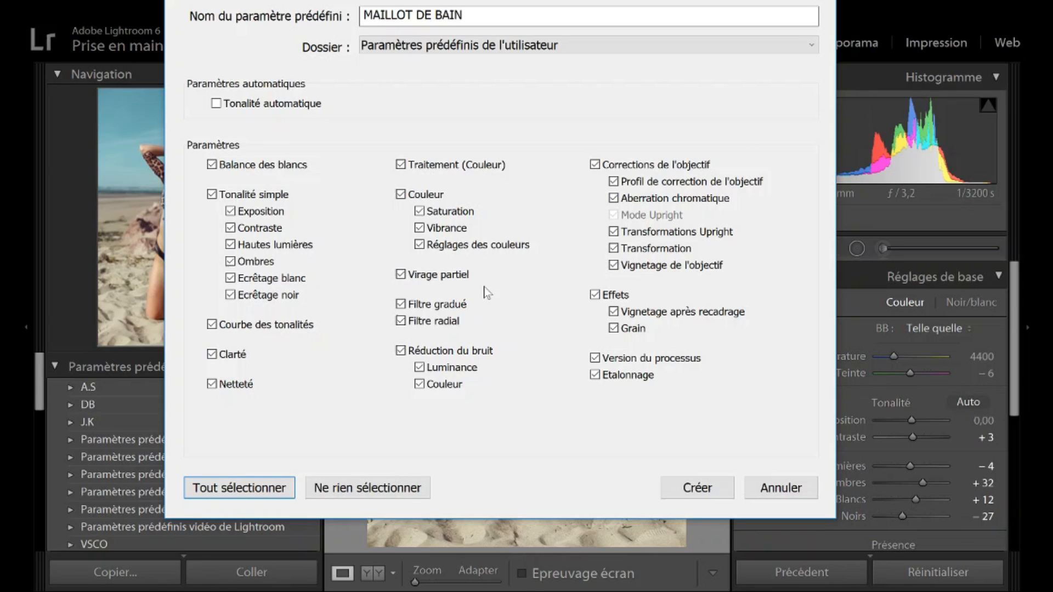
left_click(399, 53)
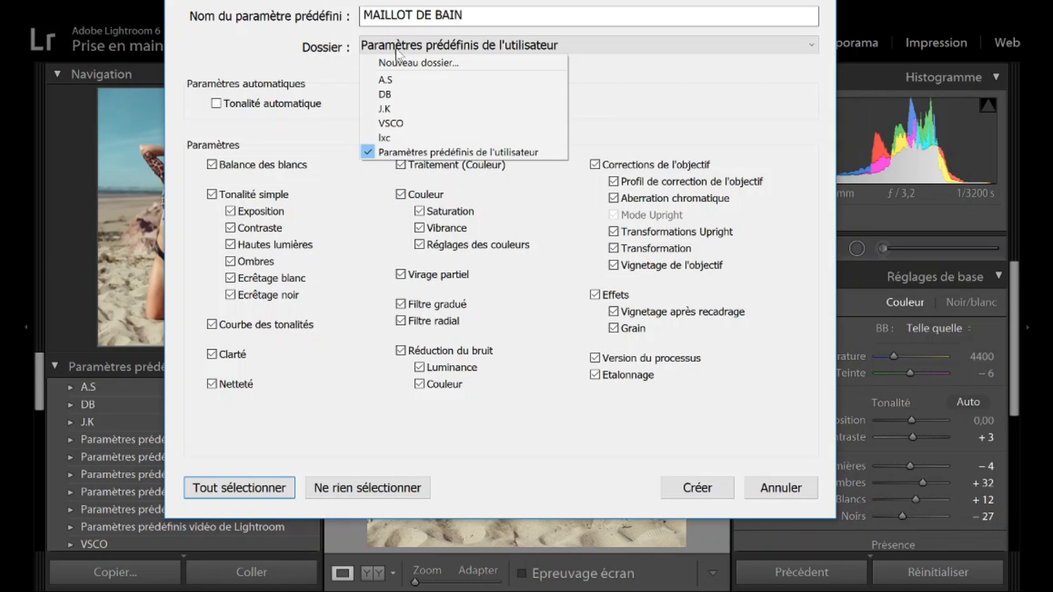
left_click(408, 153)
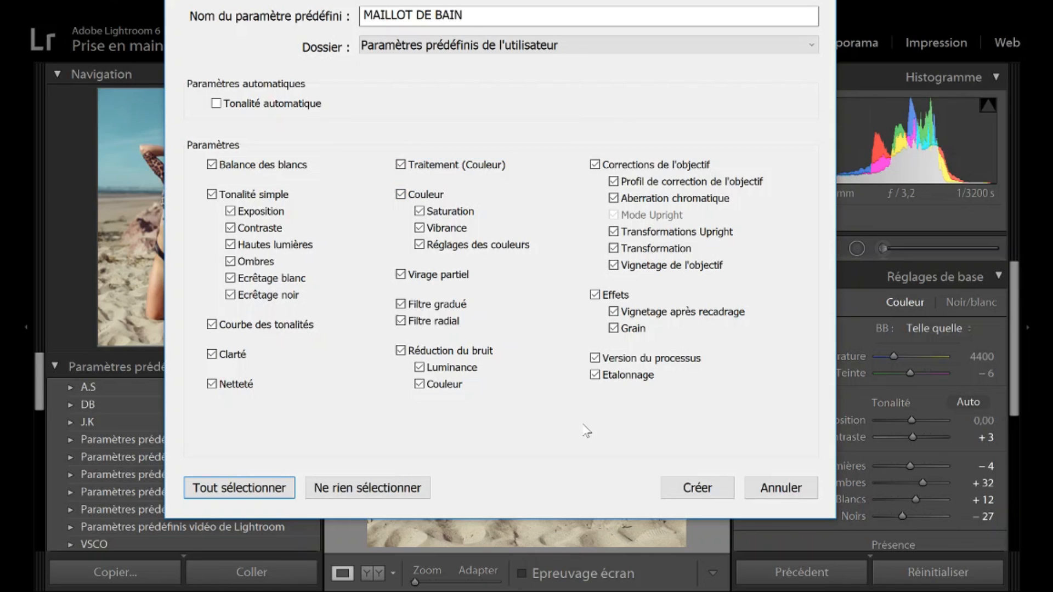
left_click(678, 489)
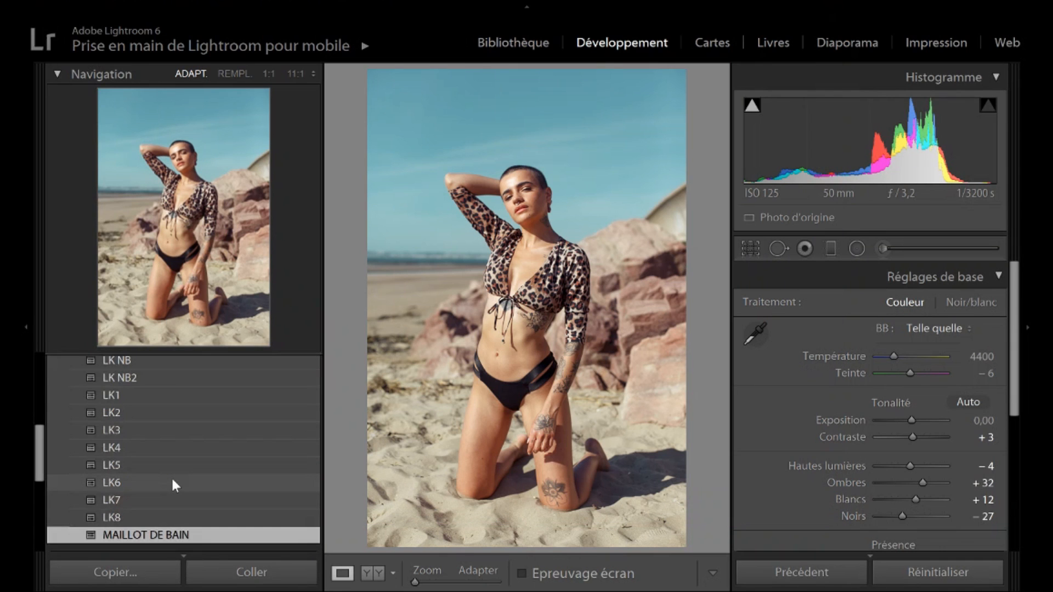
Check the user presets folder for the MAILLOT DE BAIN preset, collapsing and reopening the folder.
scroll(171, 476, "up", 4)
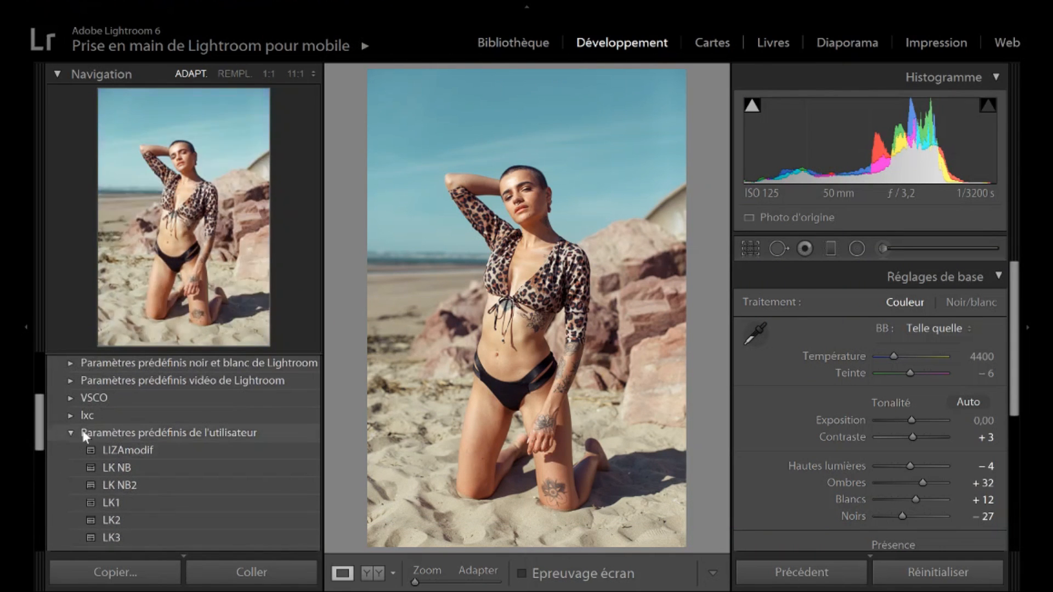
left_click(70, 433)
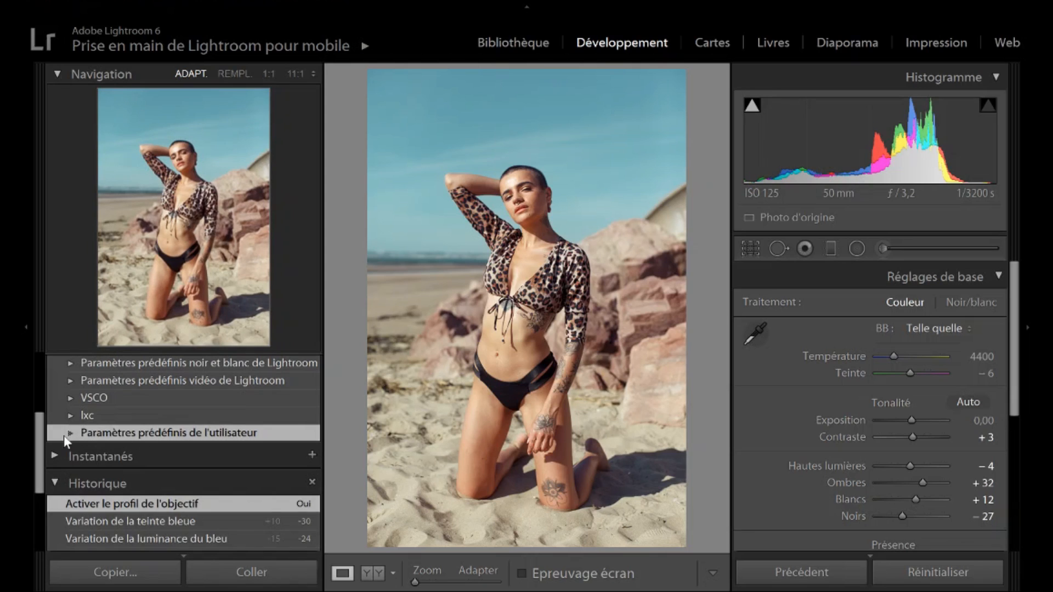
left_click(64, 433)
scroll(115, 510, "down", 4)
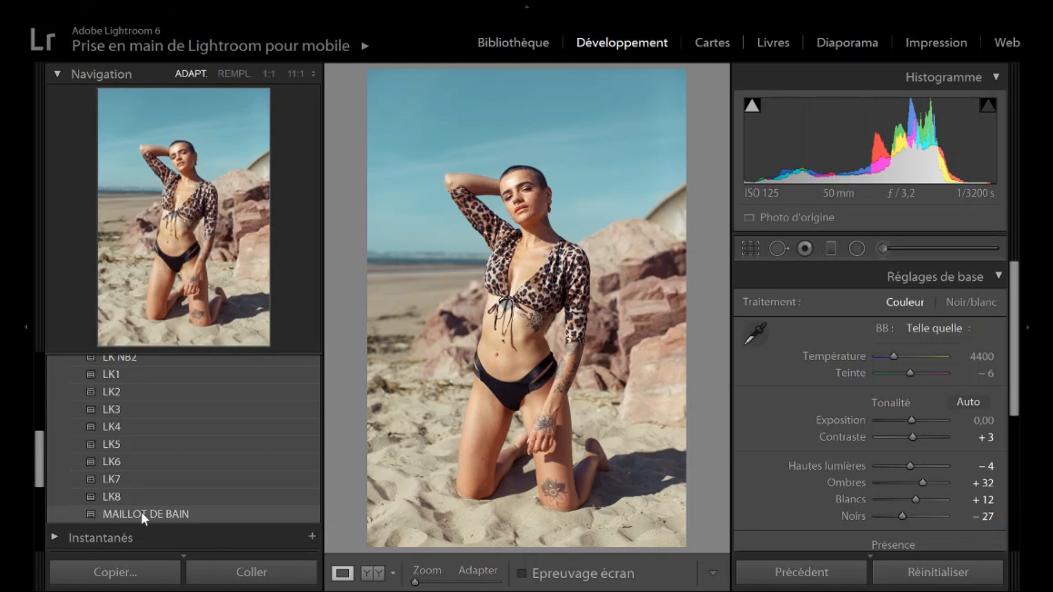
Start another new develop preset from the current settings and name it MDB.
scroll(258, 465, "up", 8)
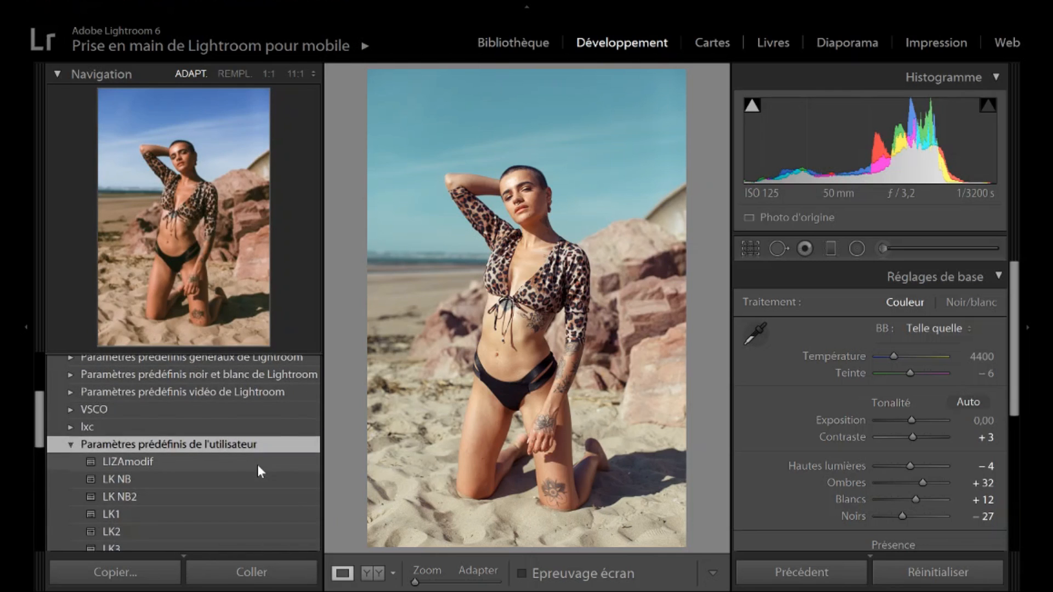
scroll(258, 466, "up", 1)
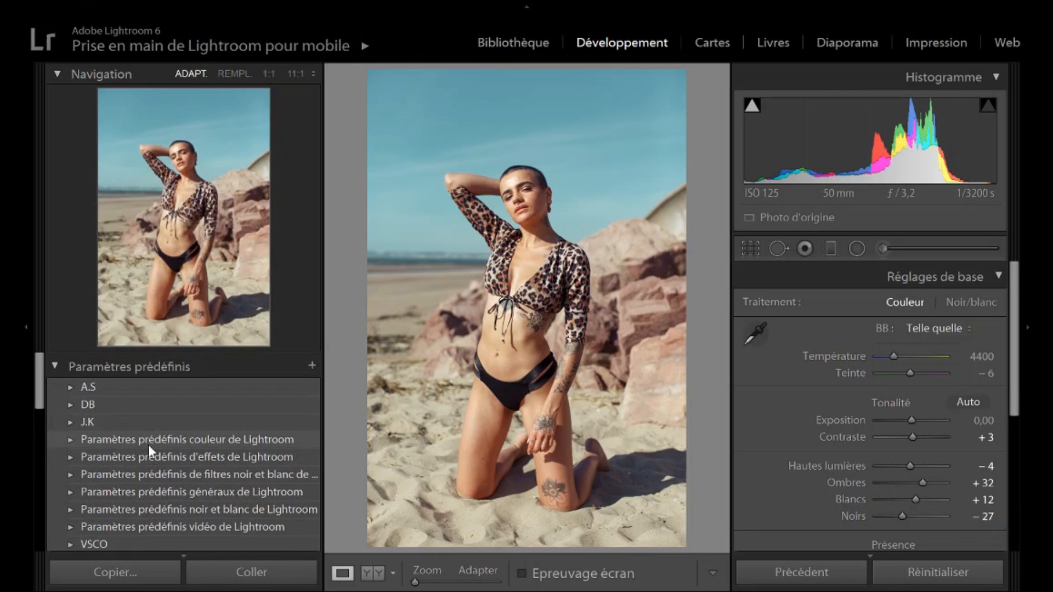
left_click(312, 366)
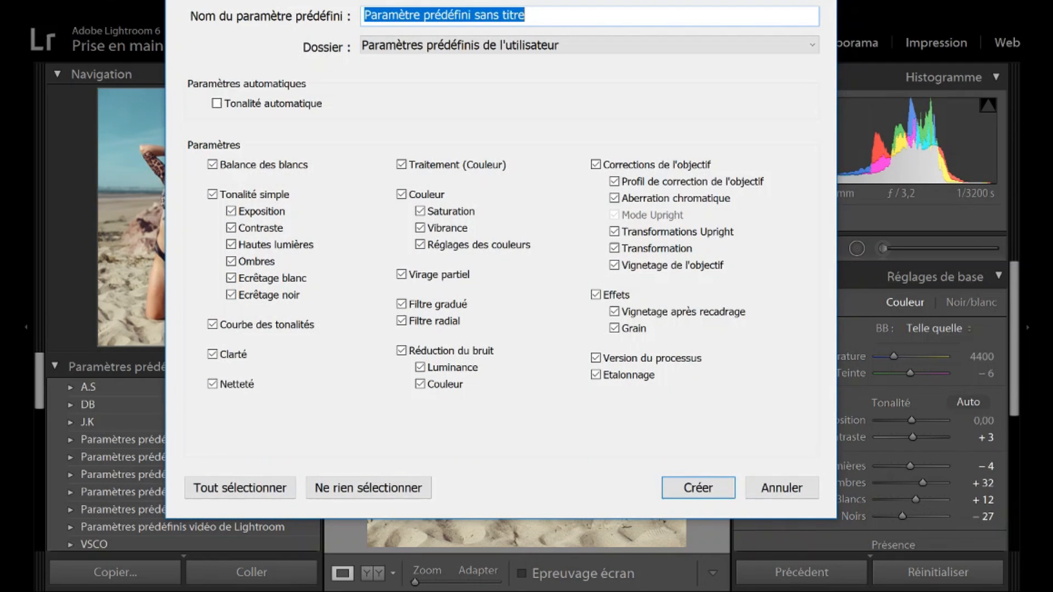
type("MDB")
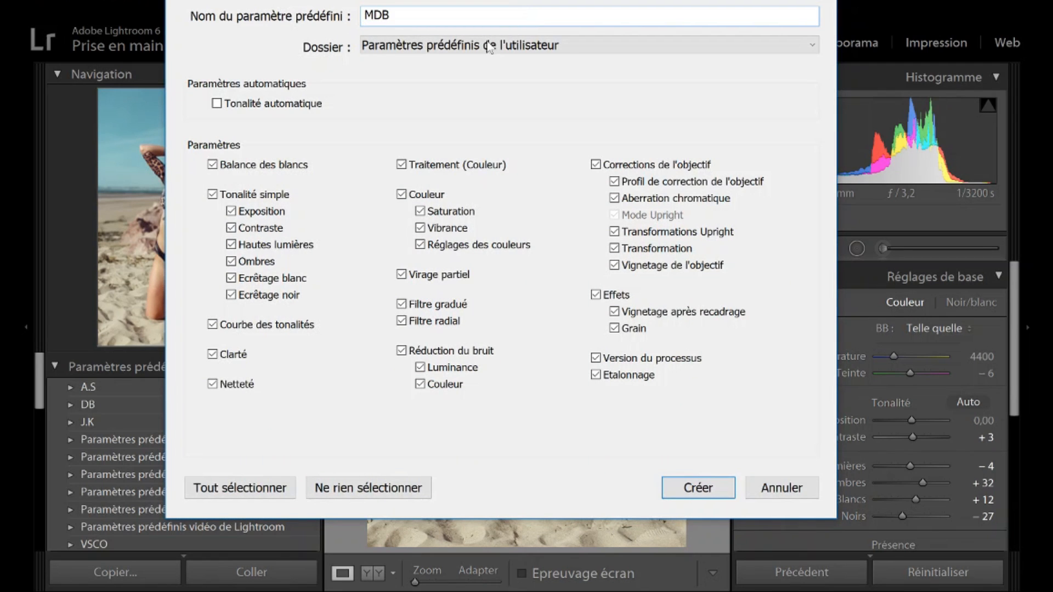
Create a new preset folder named PRESET PLAGE and save the MDB preset in it.
left_click(486, 49)
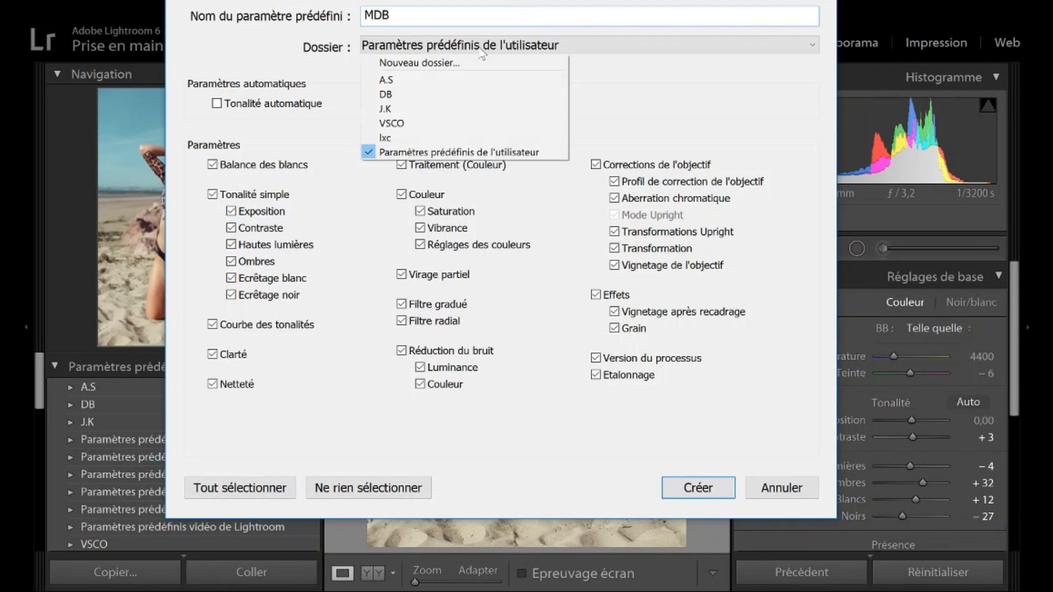
left_click(418, 62)
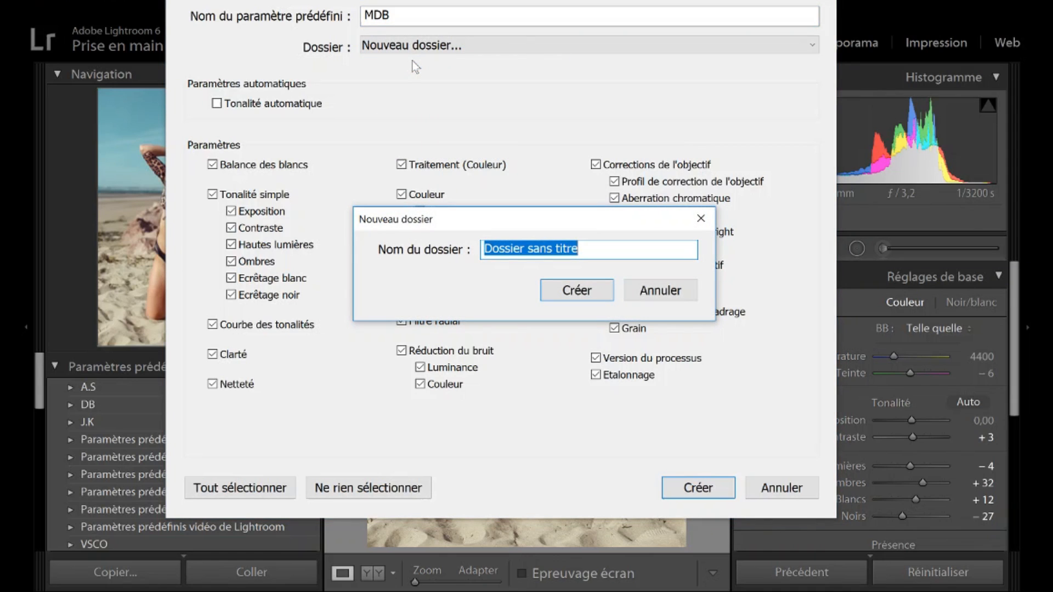
type("PRESET PLA")
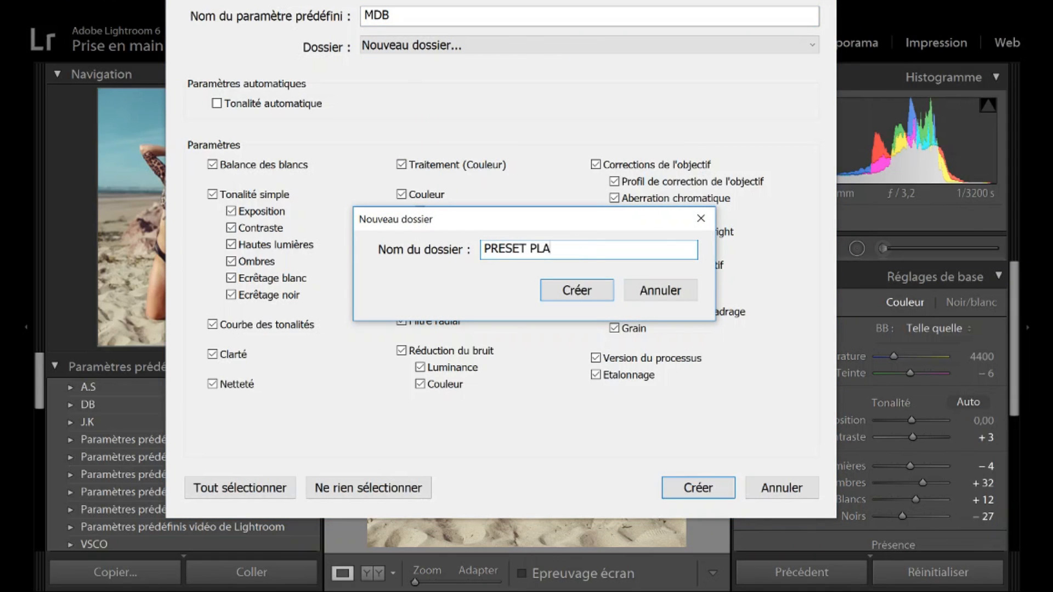
type("GE")
key("Return")
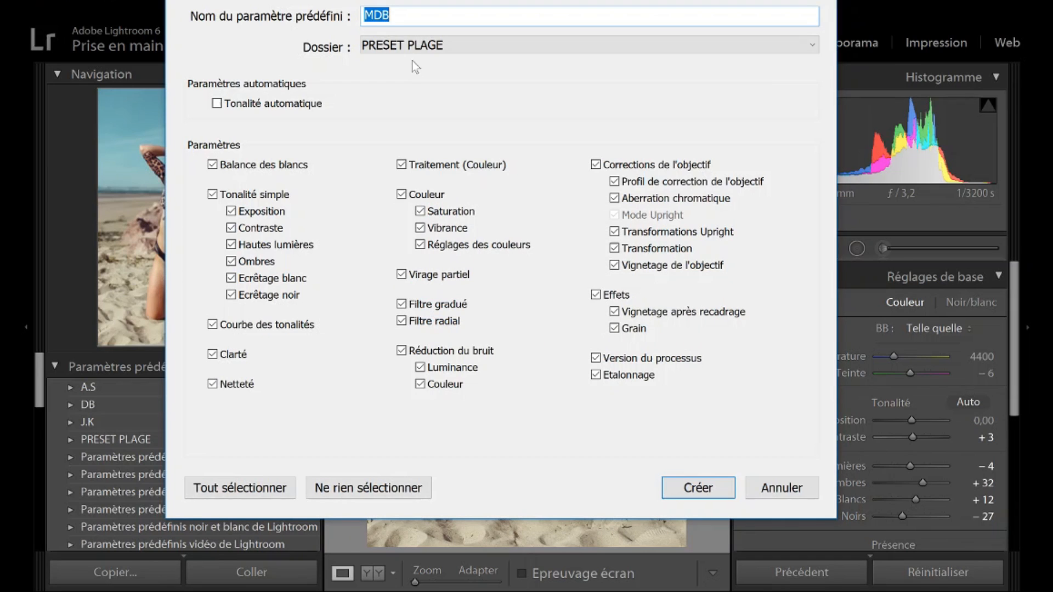
left_click(702, 492)
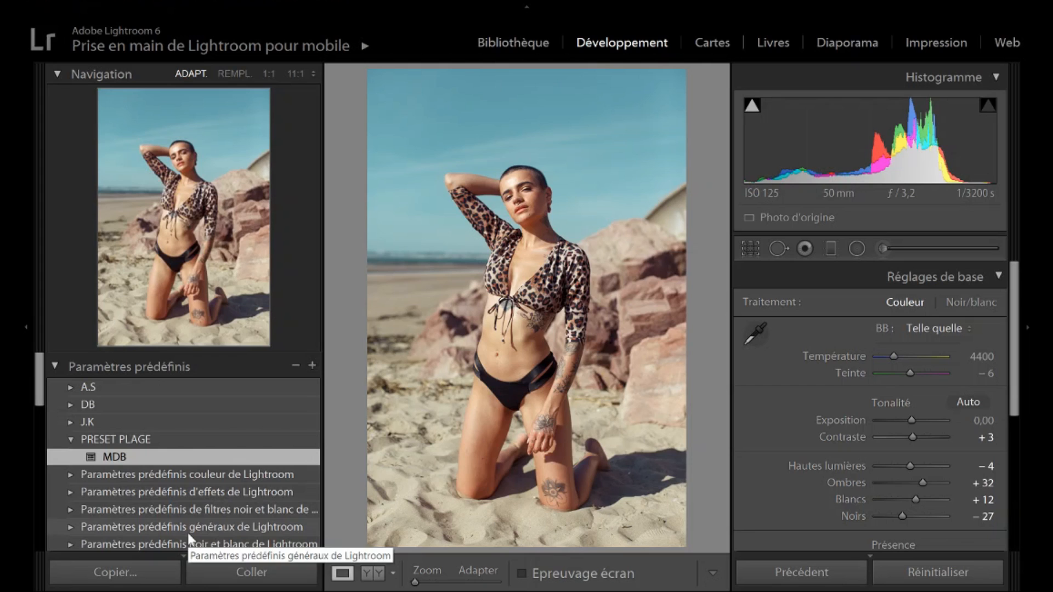
Examine the contents of the PRESET PLAGE folder, collapse it, and look through the rest of the preset list.
left_click(69, 441)
left_click(70, 440)
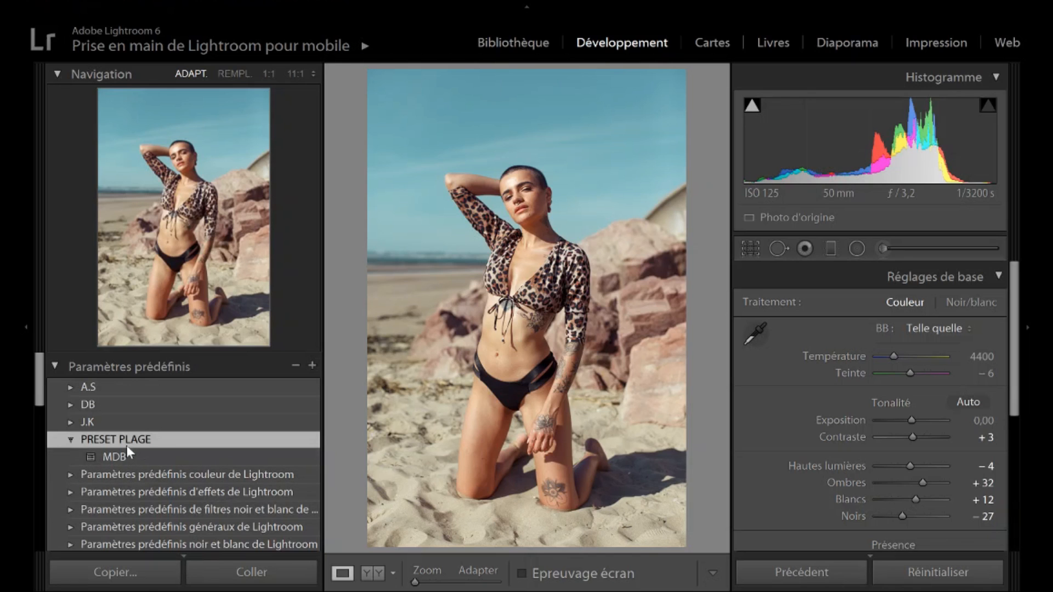
left_click(70, 439)
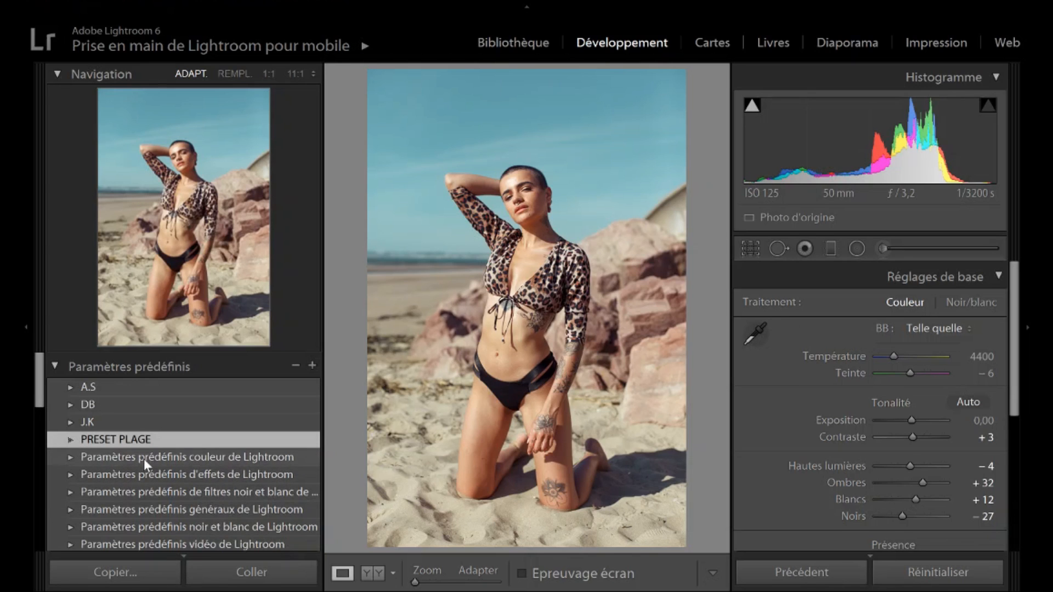
scroll(143, 459, "down", 10)
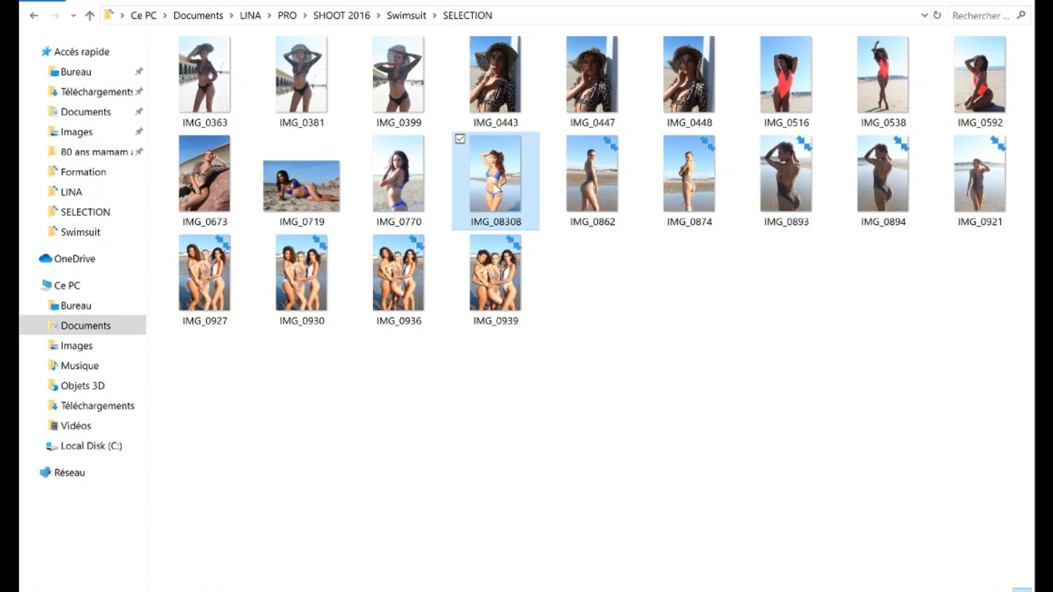
Import IMG_0830B from the SELECTION folder into the Lightroom catalog and open it in the Develop module.
left_click_drag(494, 185, 541, 345)
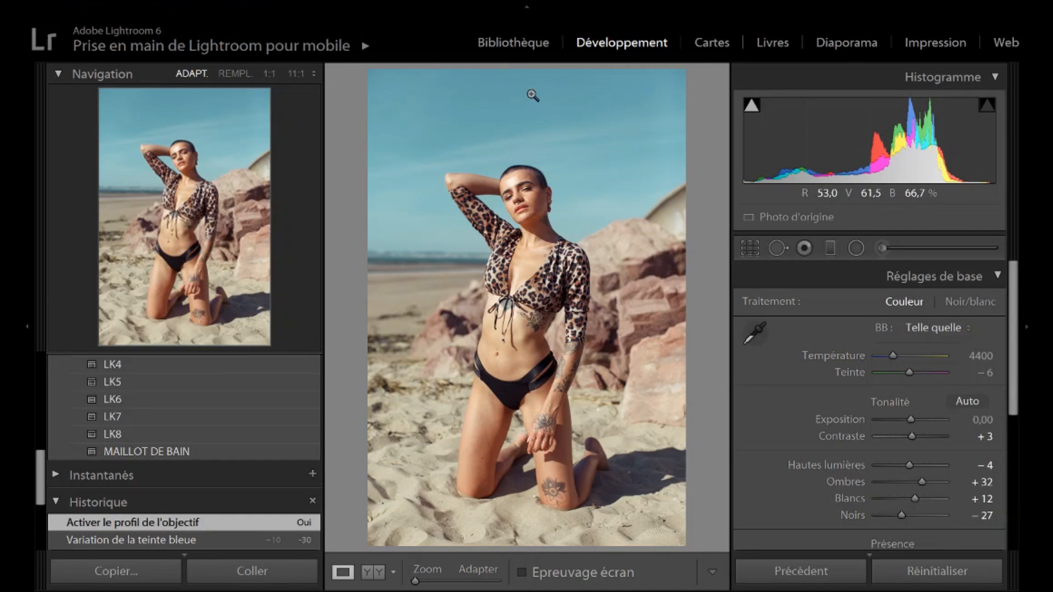
left_click(501, 37)
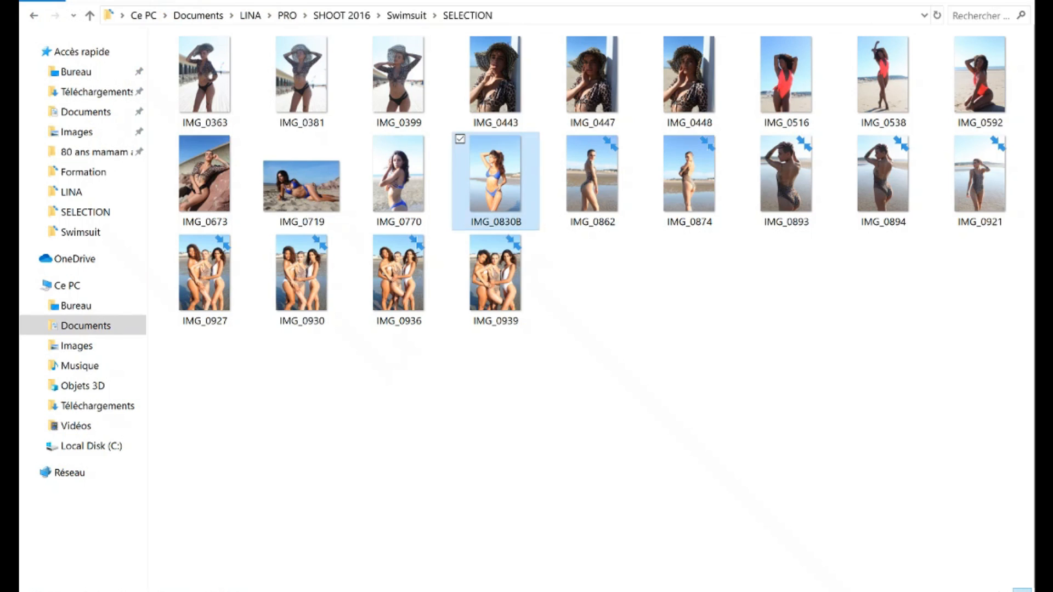
left_click_drag(497, 204, 536, 367)
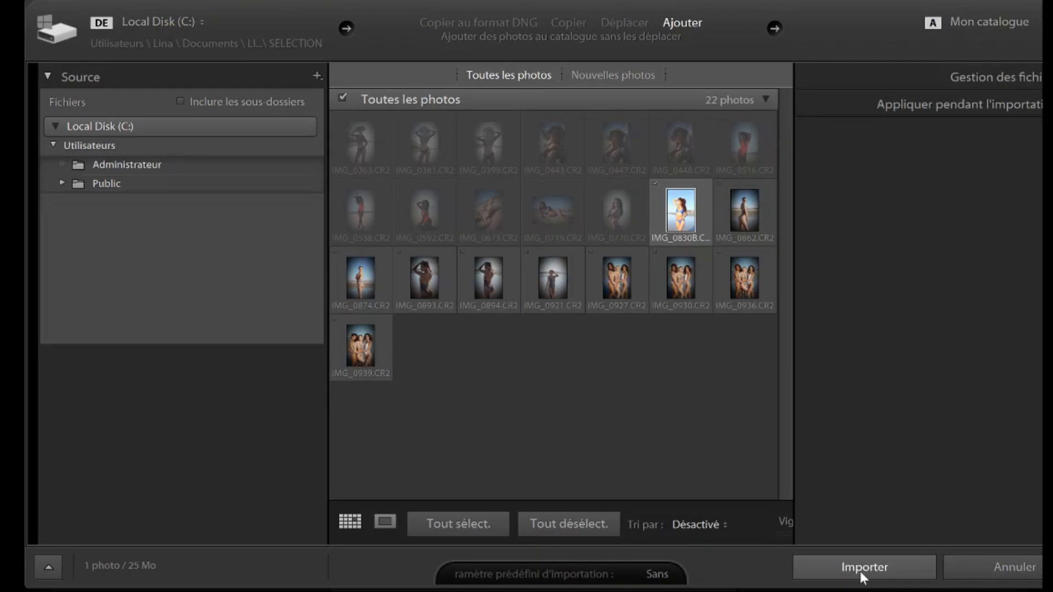
left_click(859, 568)
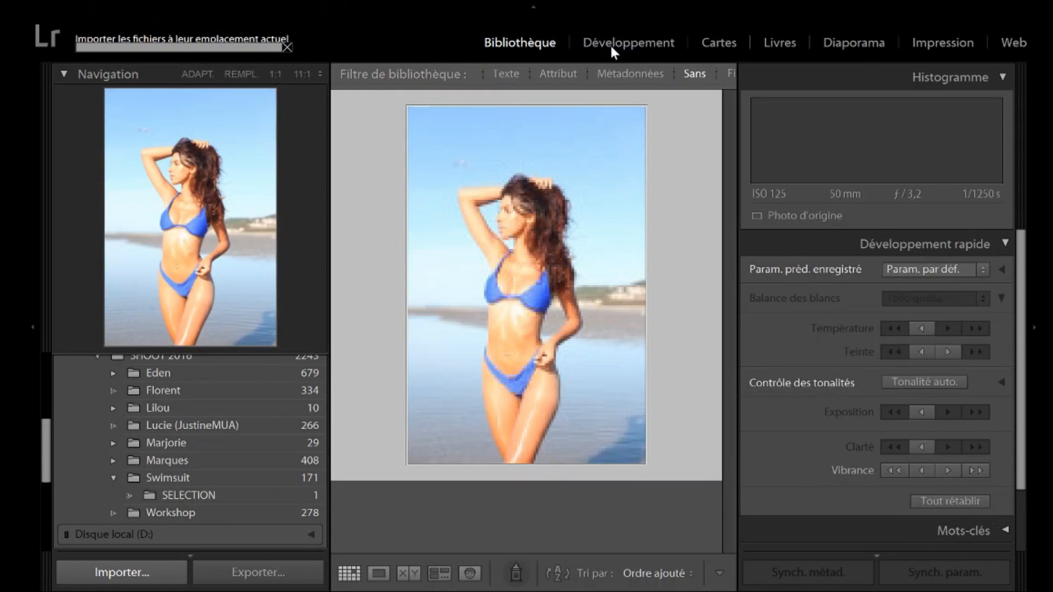
left_click(610, 44)
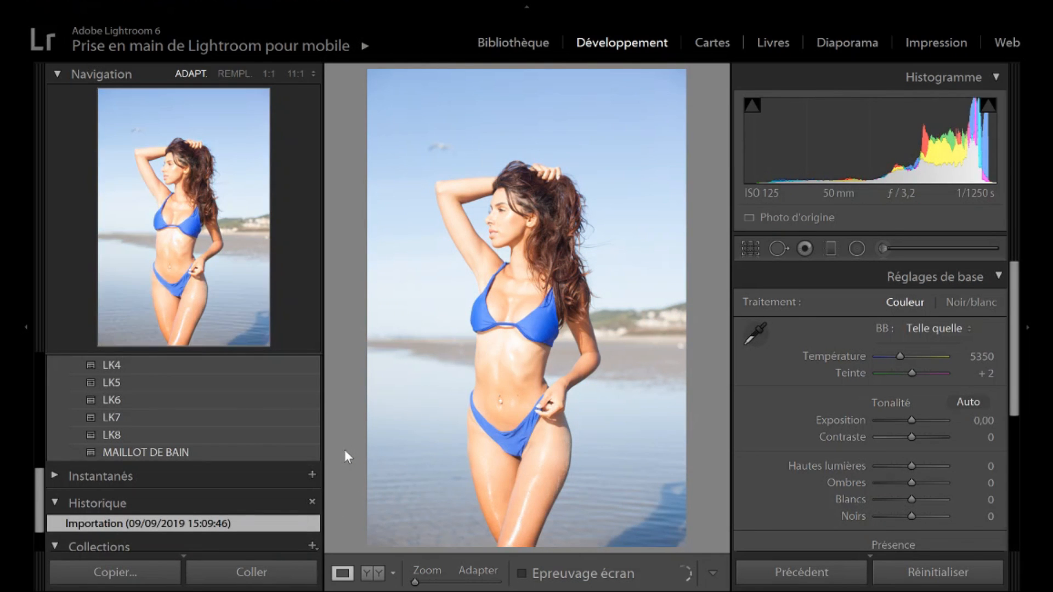
Apply the MAILLOT DE BAIN preset to the photo and set exposure to −0.91 and temperature to 4688.
left_click(259, 453)
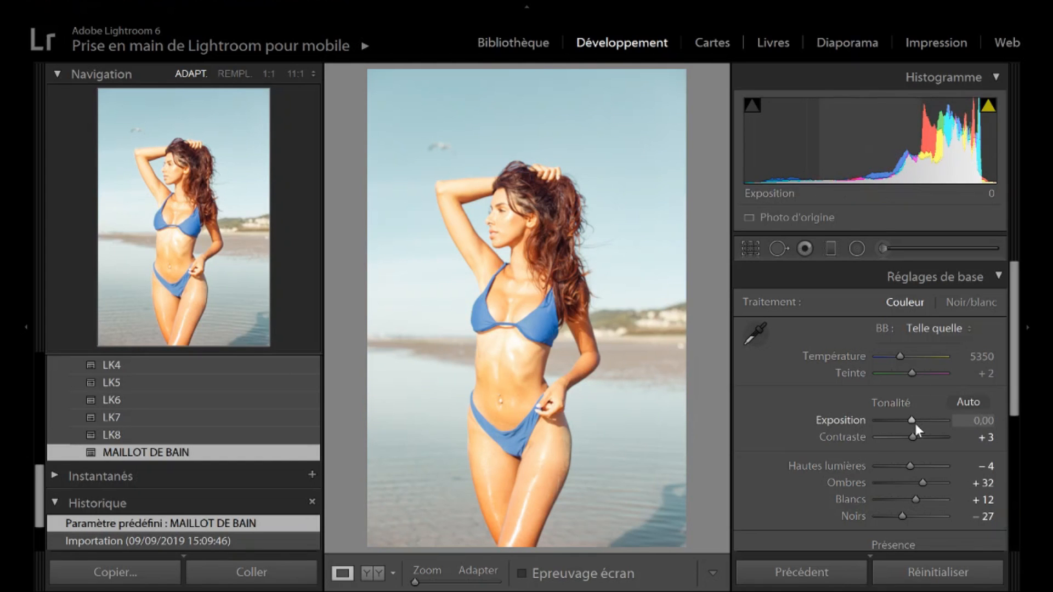
left_click_drag(911, 423, 904, 427)
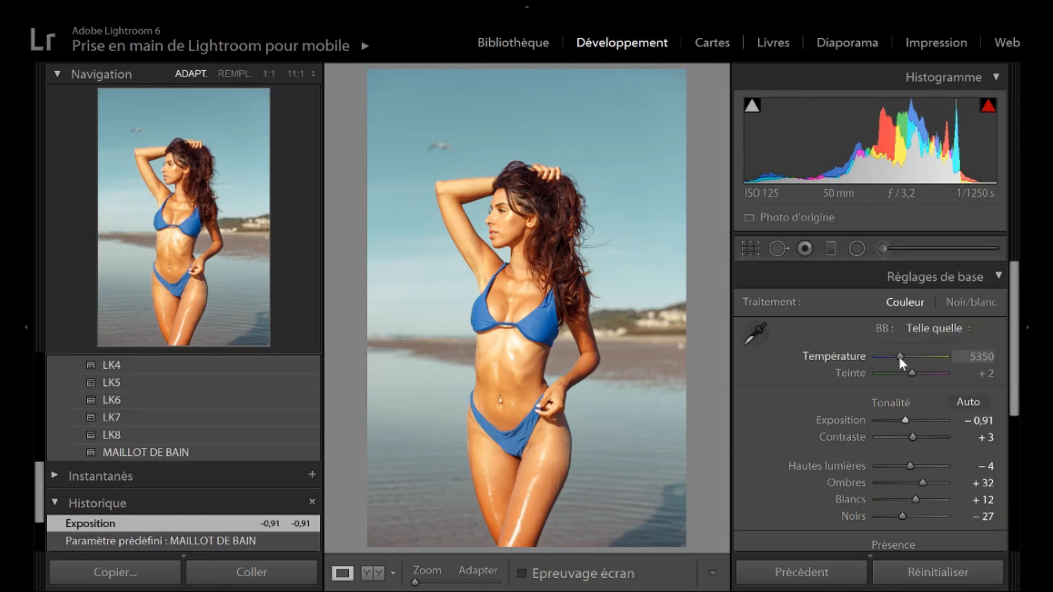
left_click_drag(898, 354, 910, 372)
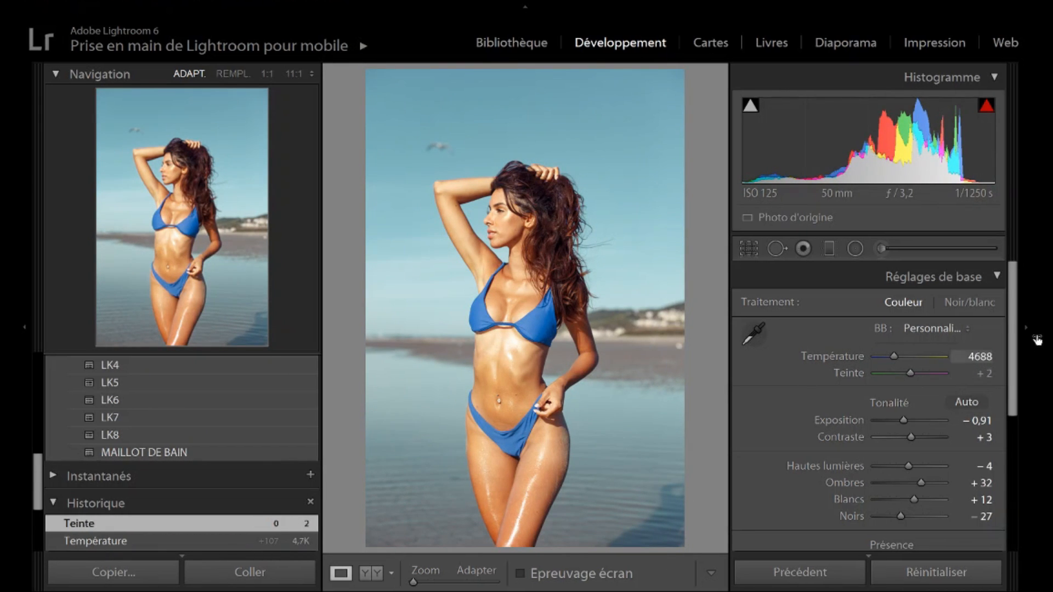
Crop the photo to an 8.5 x 11 aspect, trimming the sky above the model.
left_click(748, 249)
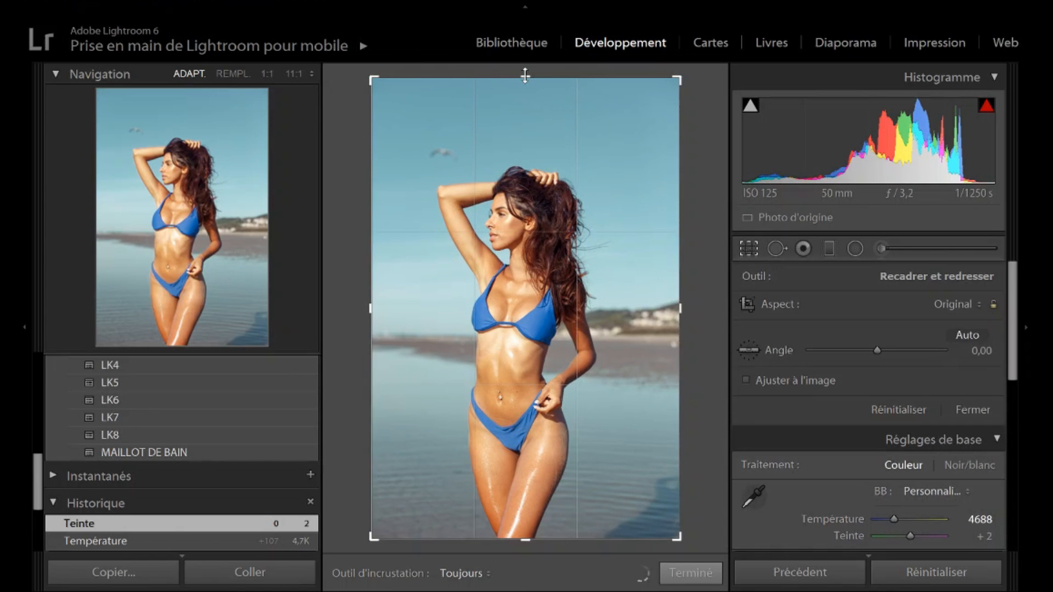
left_click_drag(525, 71, 524, 97)
left_click(932, 306)
left_click(927, 395)
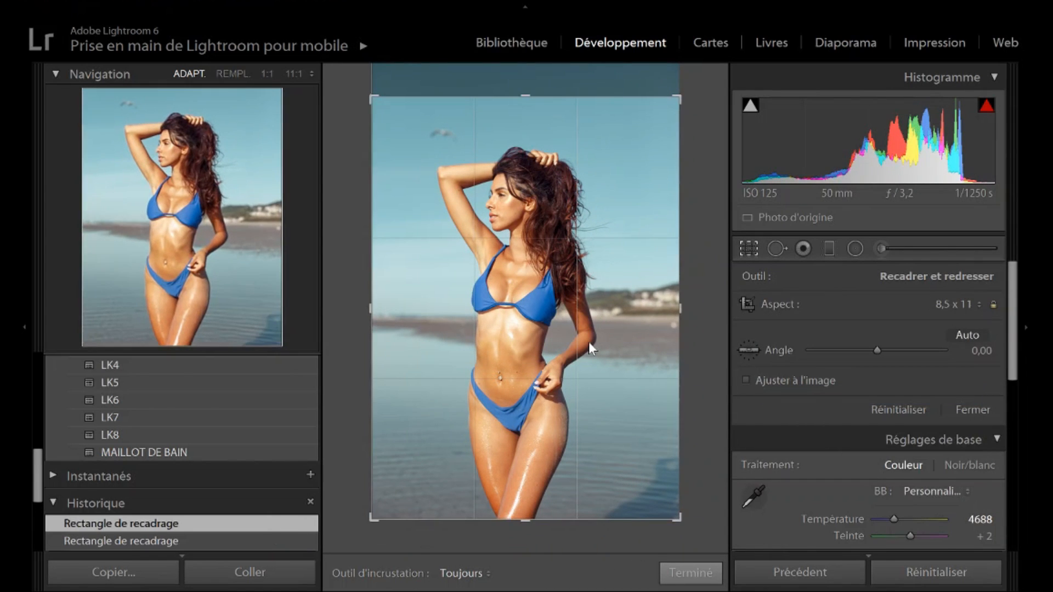
key("Return")
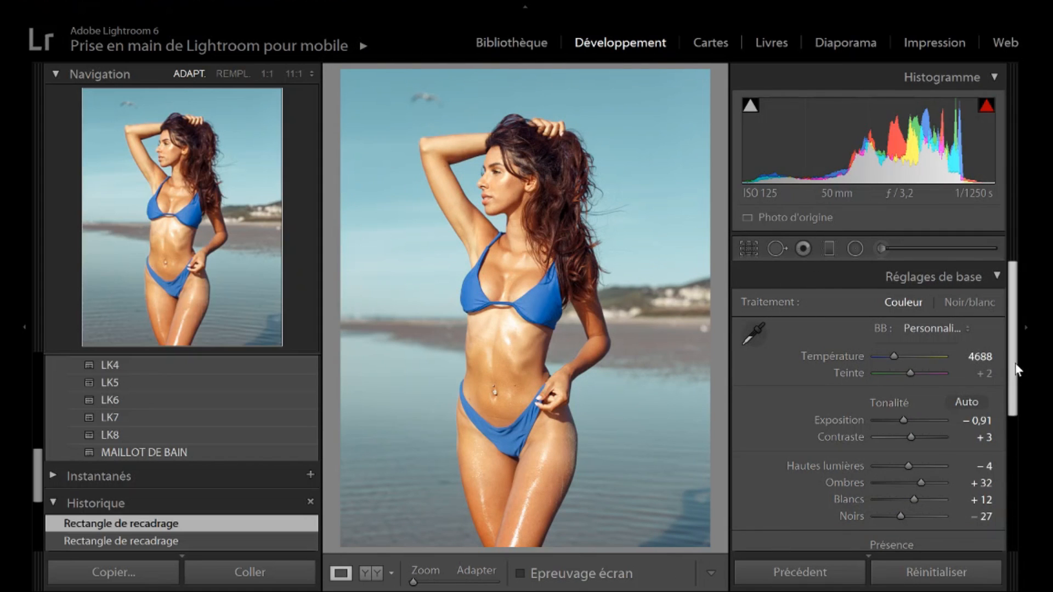
Set the split toning highlights saturation to 8.
scroll(1009, 422, "down", 5)
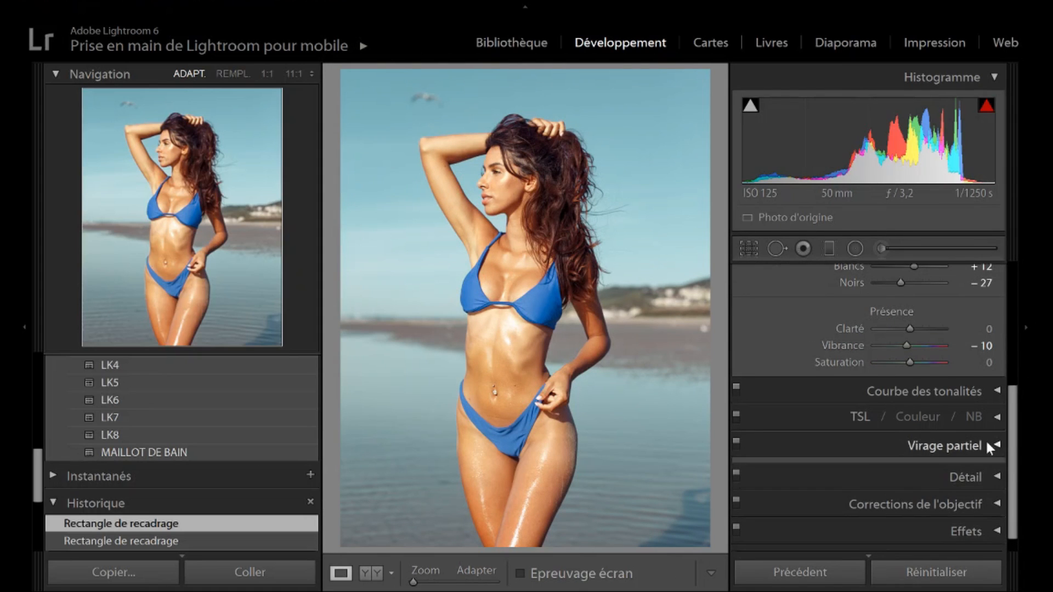
left_click(985, 442)
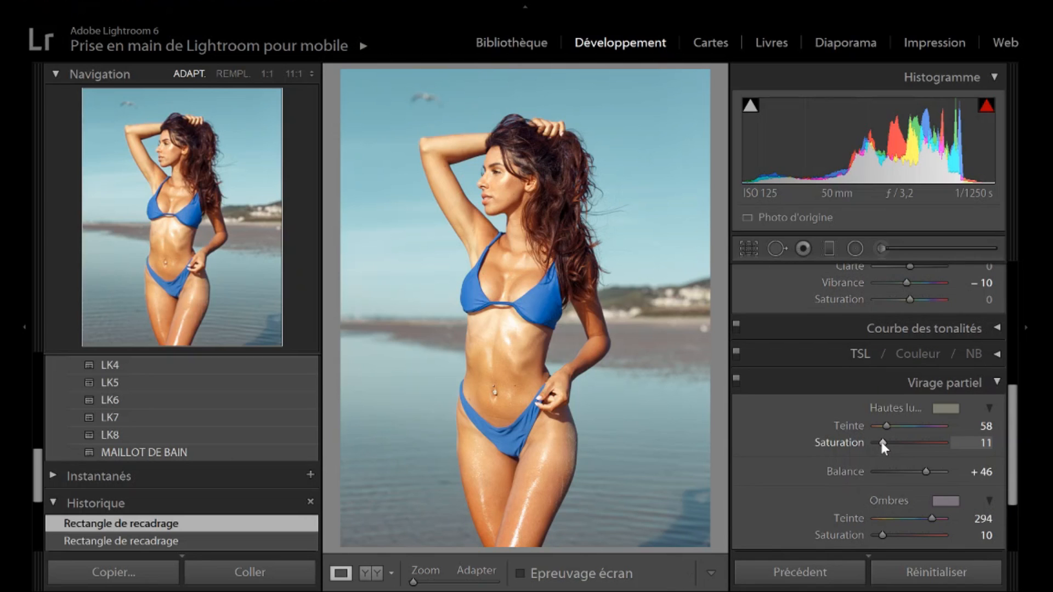
left_click_drag(879, 440, 877, 440)
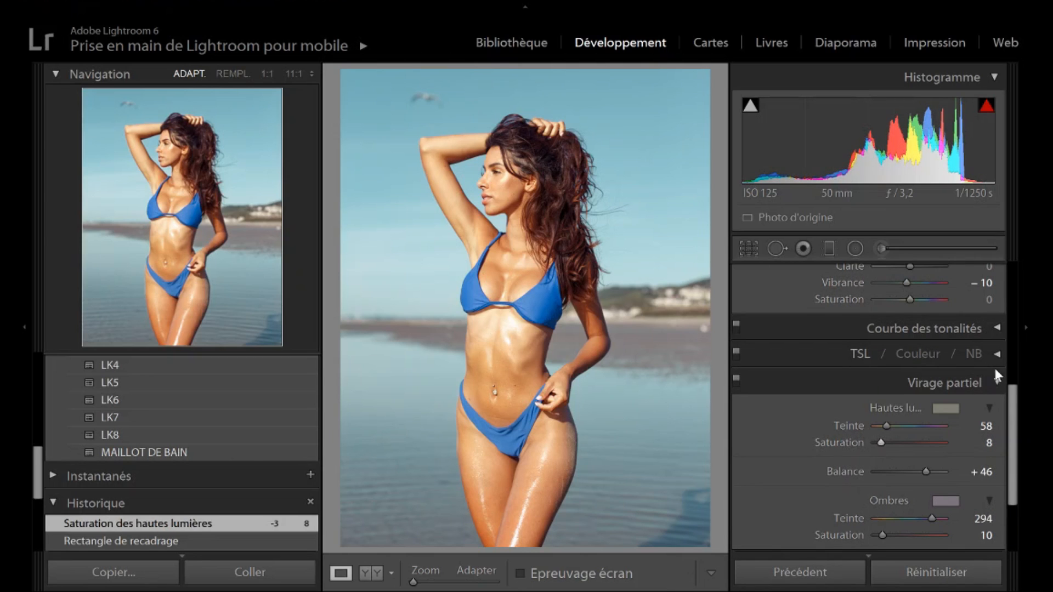
left_click(997, 384)
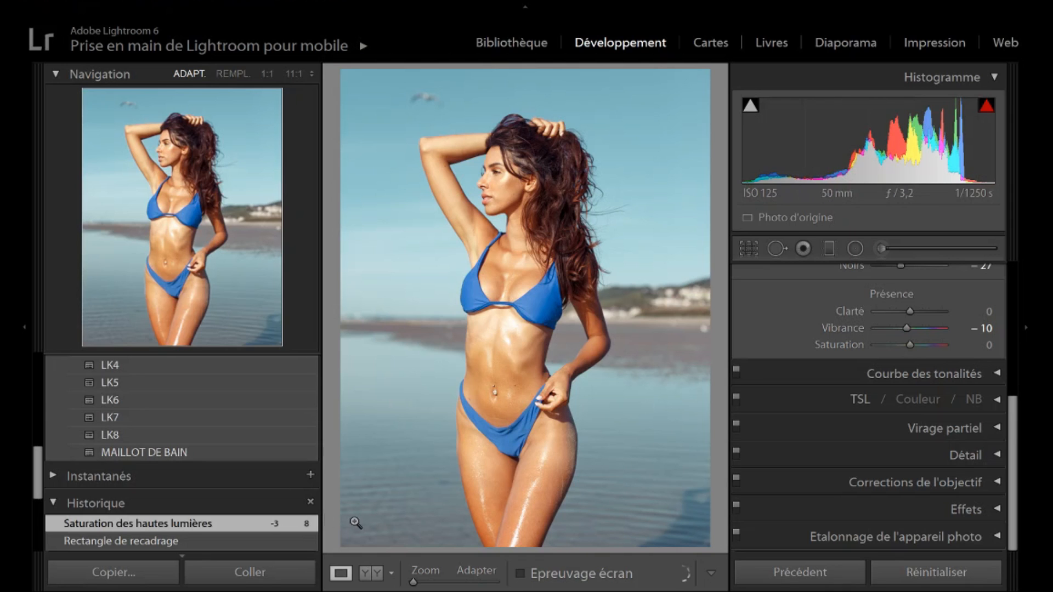
Update the MAILLOT DE BAIN user preset with the photo's current settings.
scroll(264, 413, "up", 3)
scroll(265, 412, "up", 5)
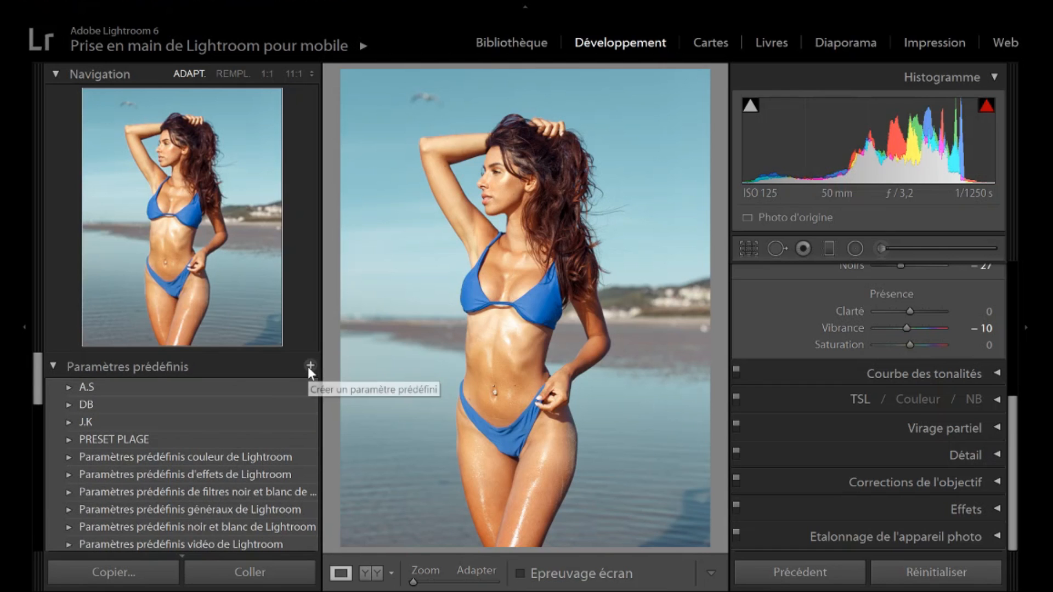
scroll(308, 367, "down", 8)
scroll(232, 384, "up", 3)
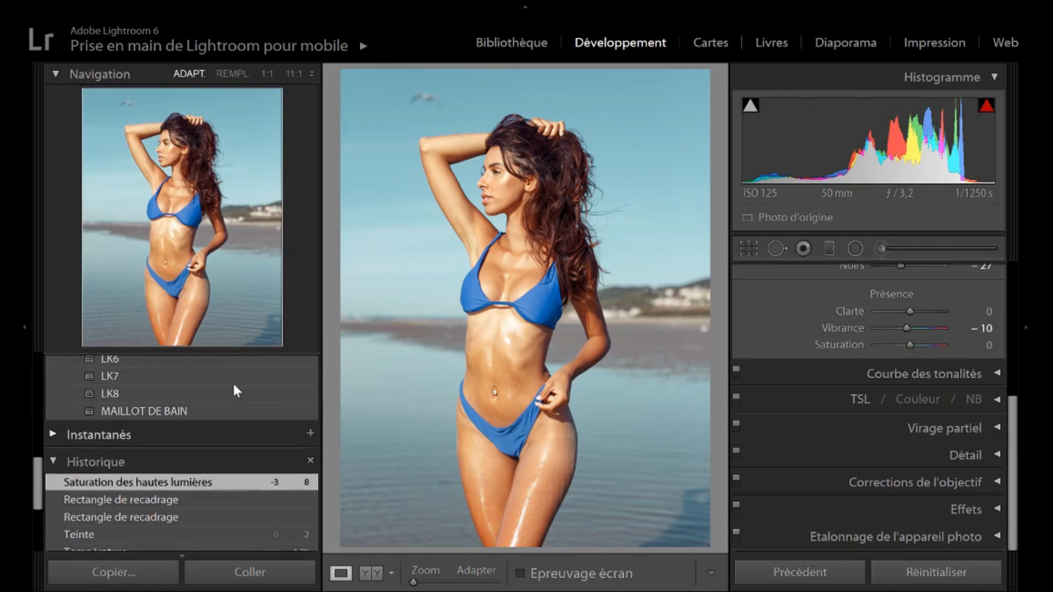
right_click(188, 445)
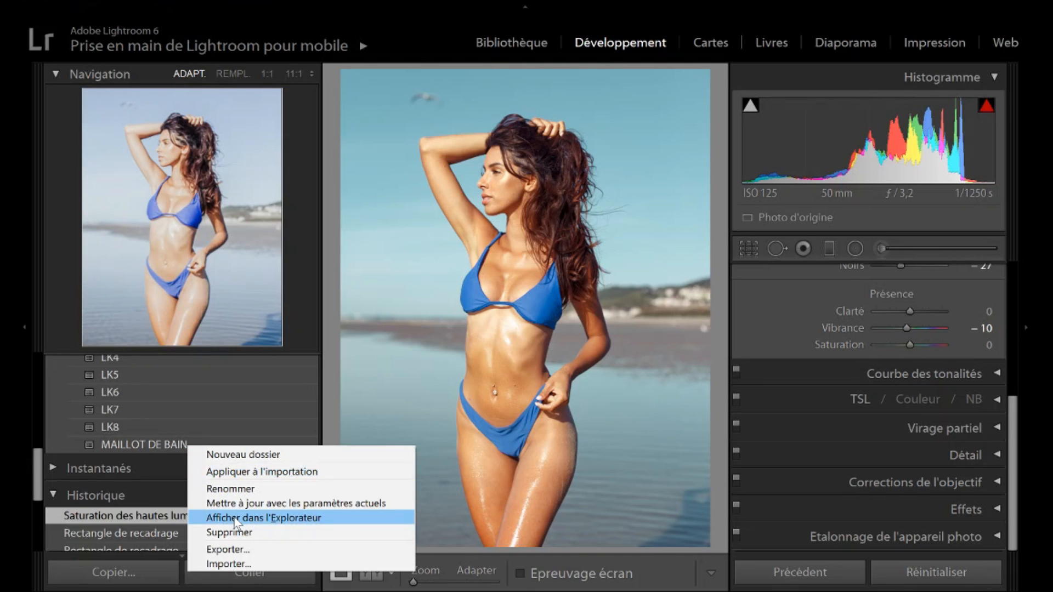
left_click(481, 538)
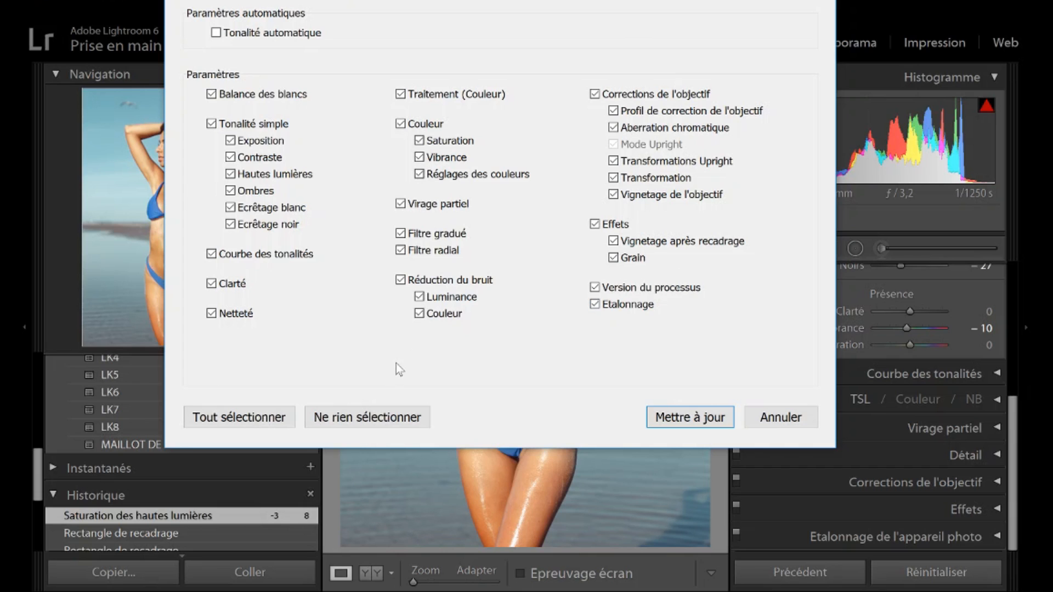
left_click(692, 415)
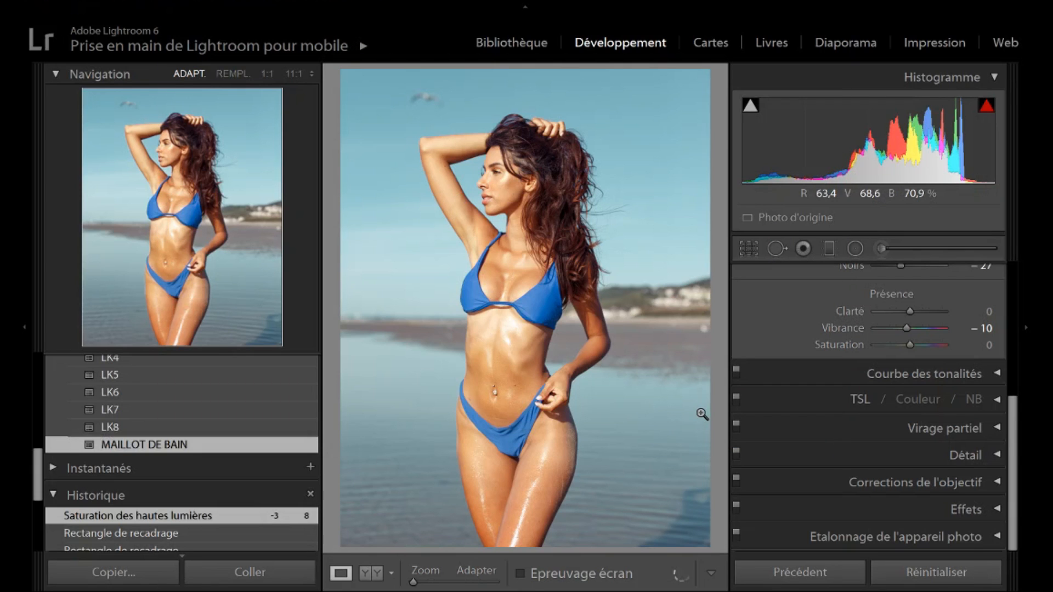
Create a new develop preset named MAILLOT DE BAIN 2 from the current settings in the user presets folder.
scroll(279, 419, "down", 1)
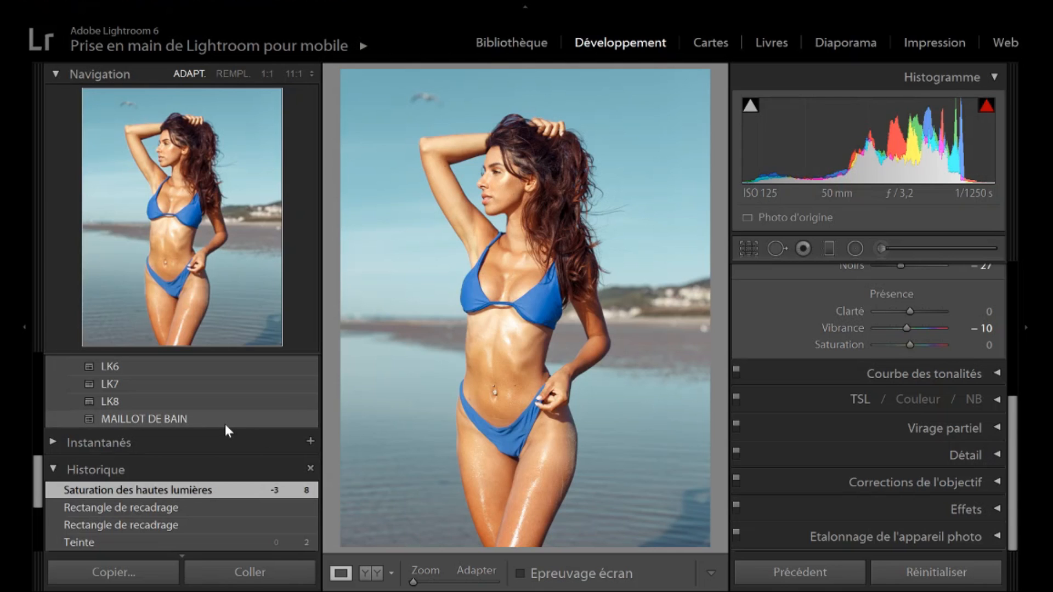
scroll(225, 424, "up", 8)
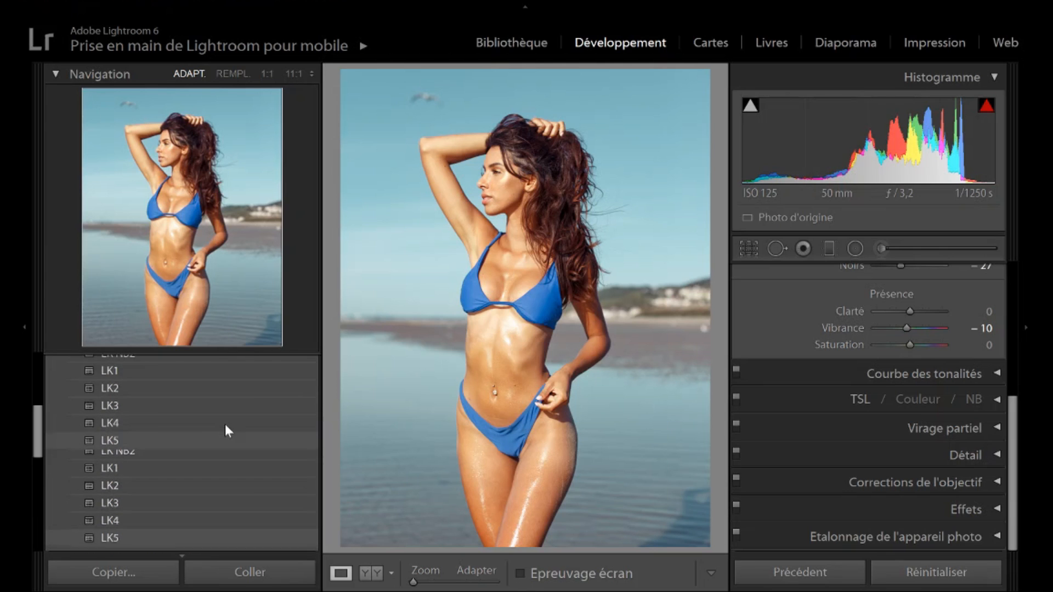
left_click(310, 366)
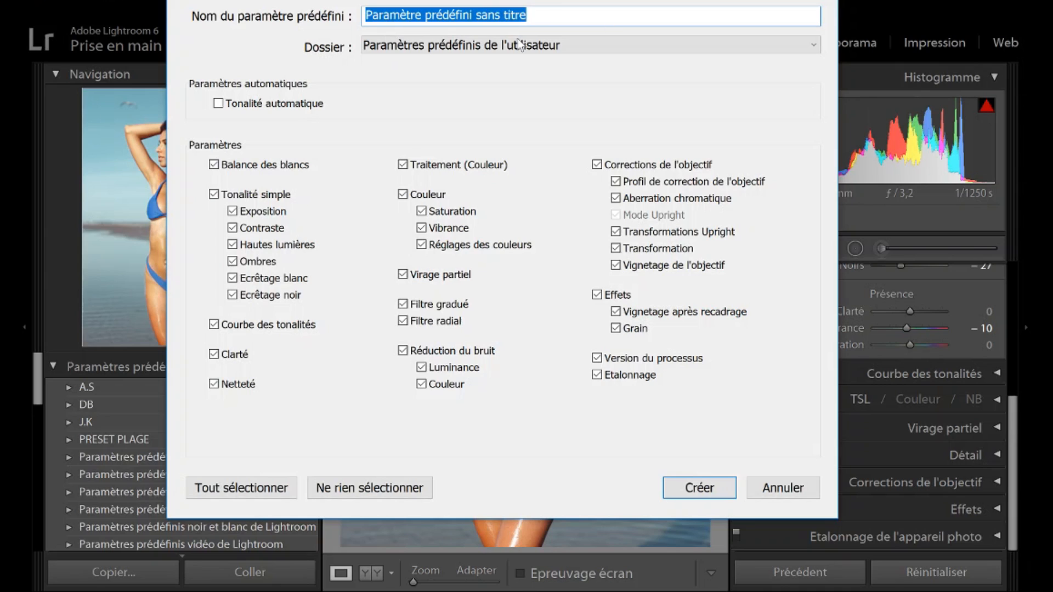
type("MAILLO")
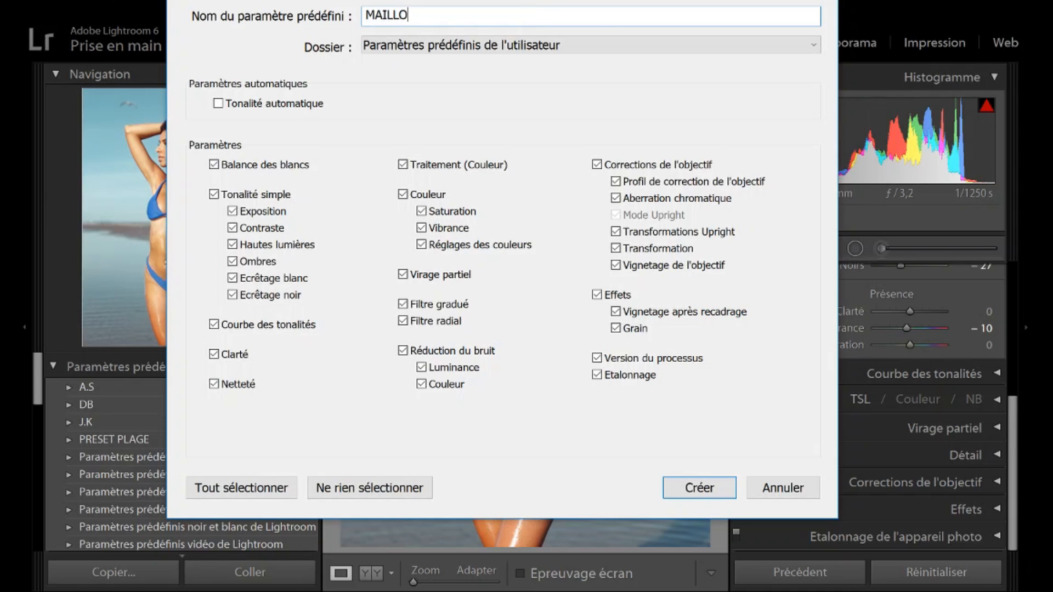
type("T DE BAIN 2")
left_click(698, 487)
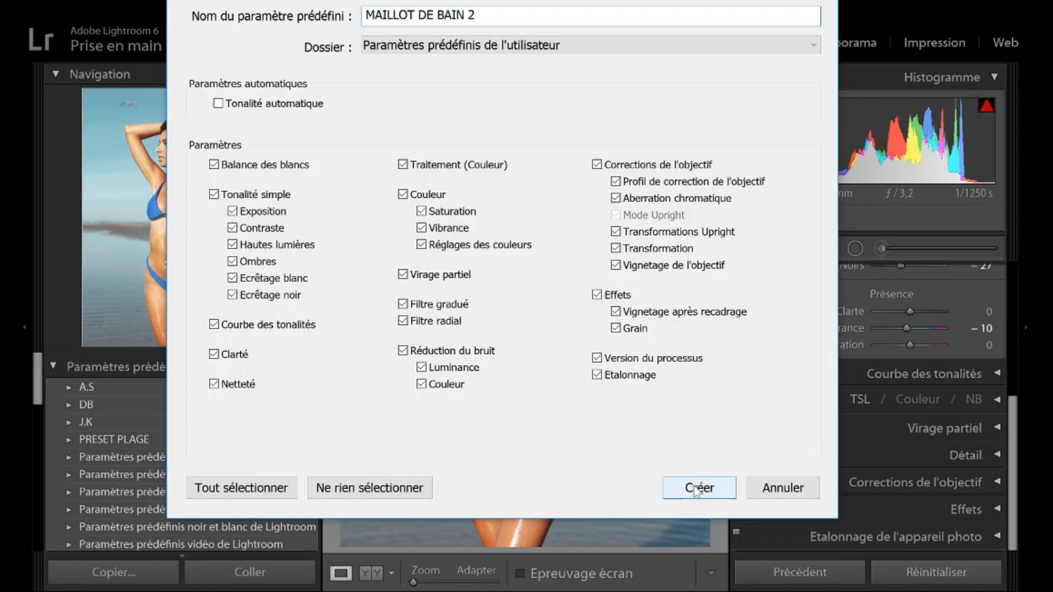
Locate the MAILLOT DE BAIN 2 preset in the user presets and show its file in Explorer.
scroll(309, 468, "down", 5)
scroll(309, 469, "down", 2)
scroll(258, 427, "up", 5)
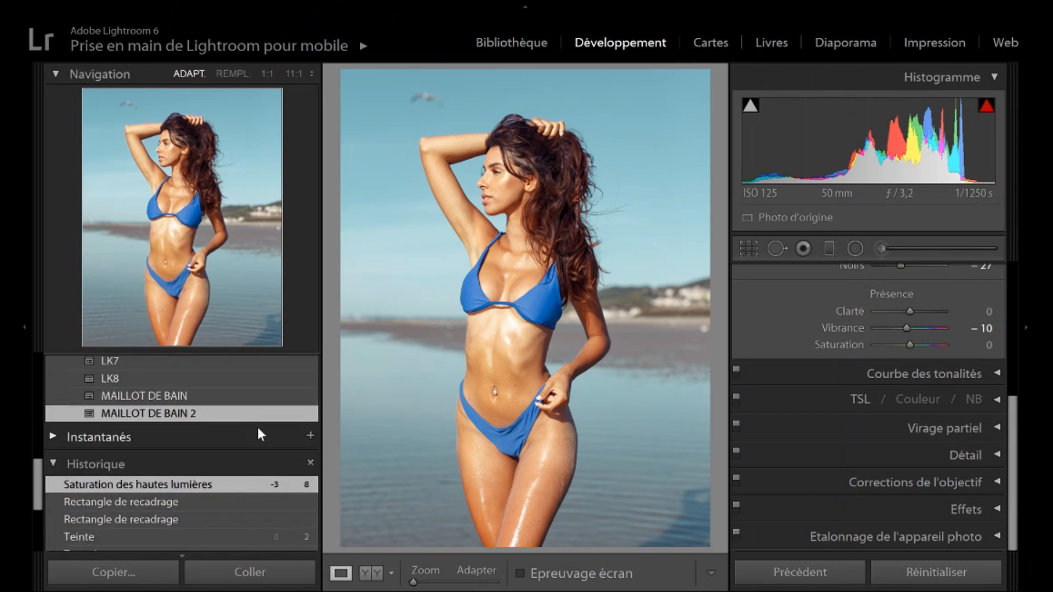
scroll(202, 406, "up", 3)
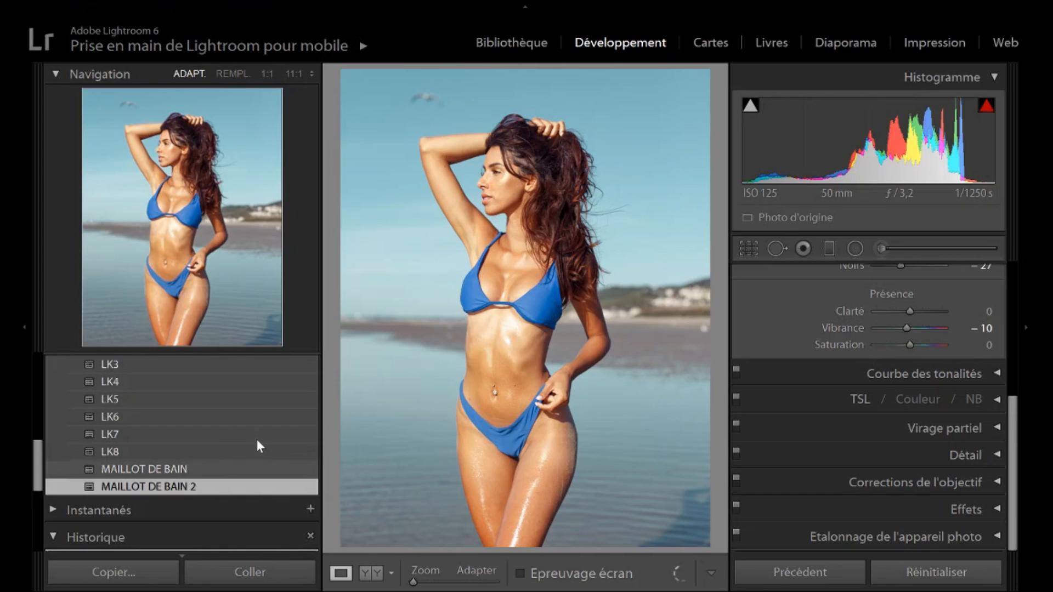
right_click(227, 488)
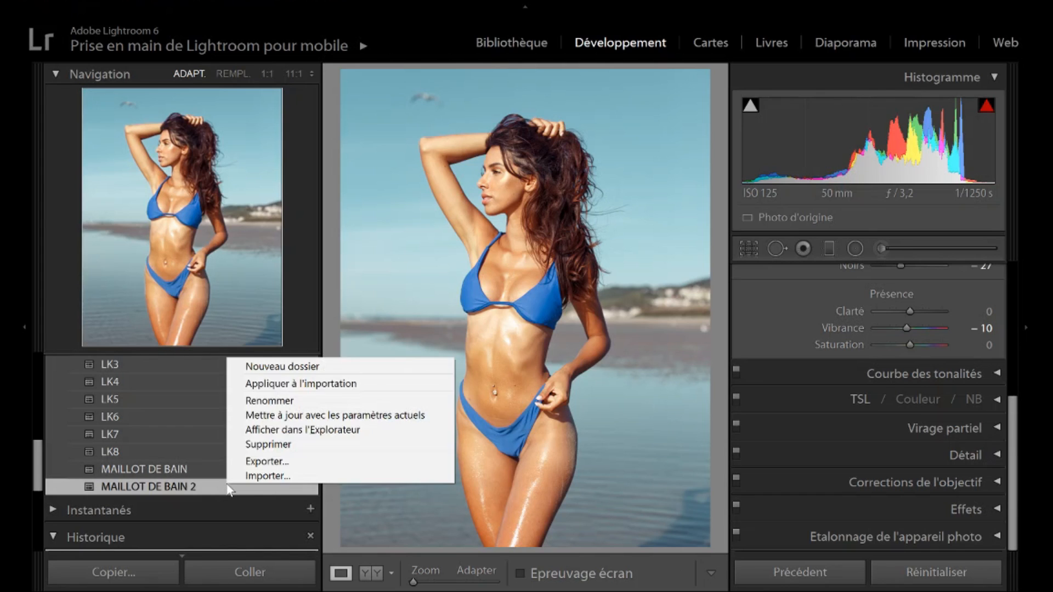
left_click(298, 429)
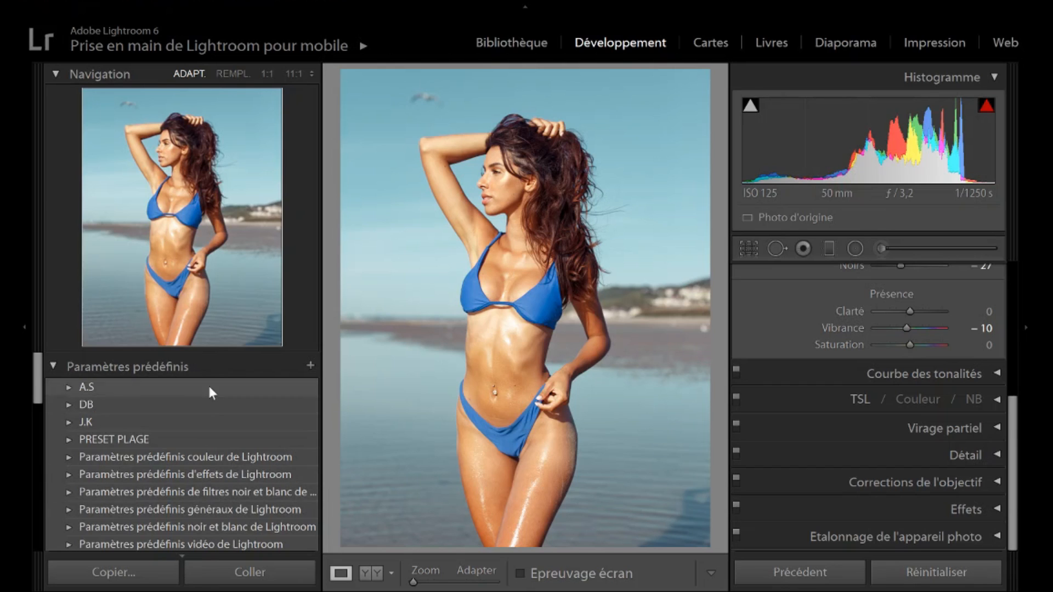
Import MAILLOT DE BAIN.lrtemplate from the Téléchargements folder into the PRESET PLAGE preset folder.
right_click(172, 442)
left_click(216, 492)
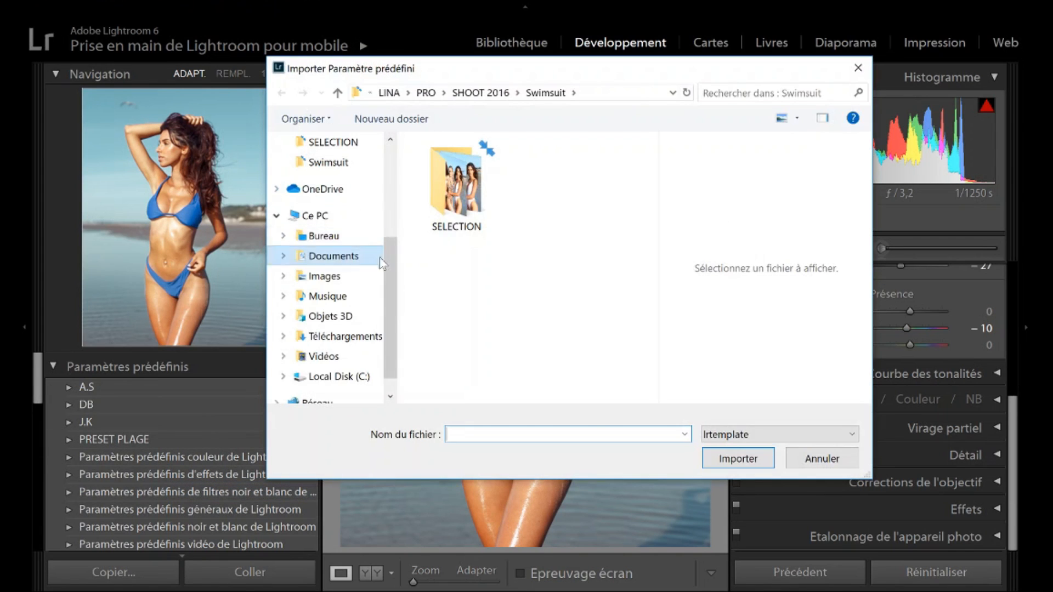
left_click(345, 337)
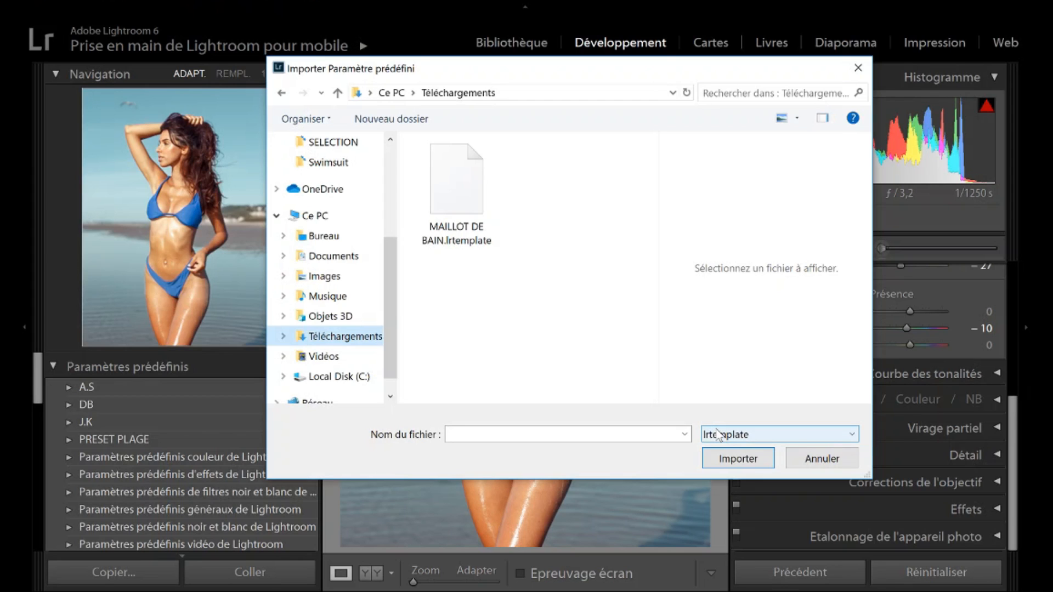
left_click(475, 189)
left_click(744, 465)
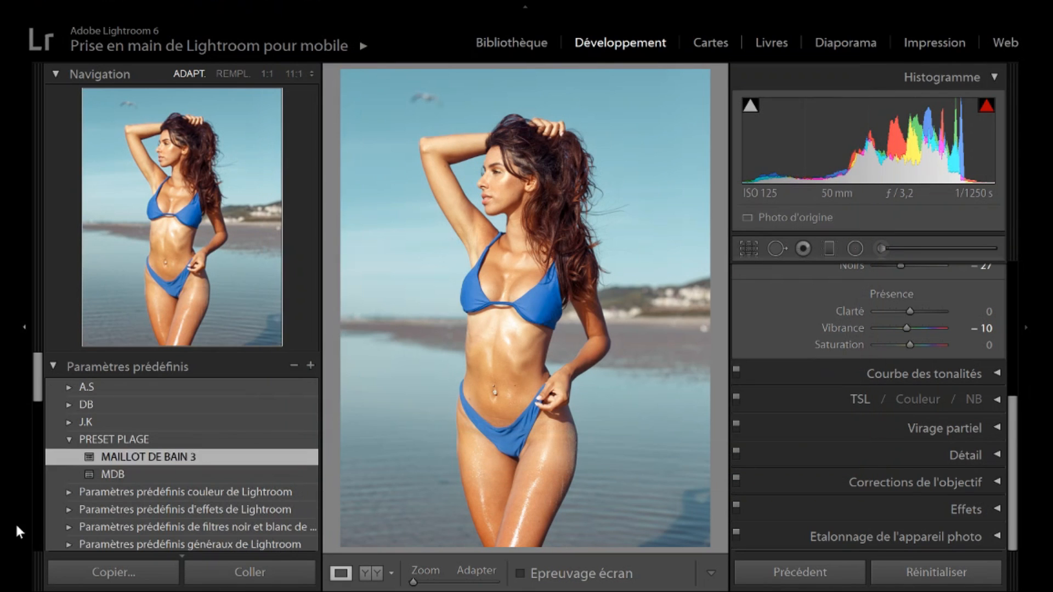